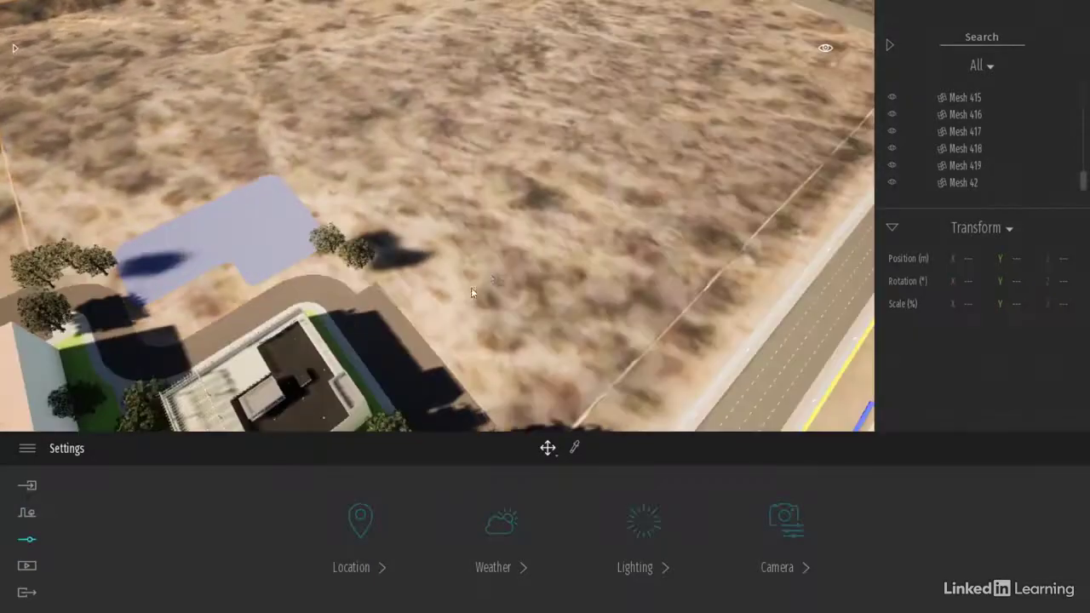
Examine the imported development site and its surroundings from several angles, from above down to ground level.
right_click_drag(472, 291, 843, 221)
right_click_drag(449, 276, 482, 259)
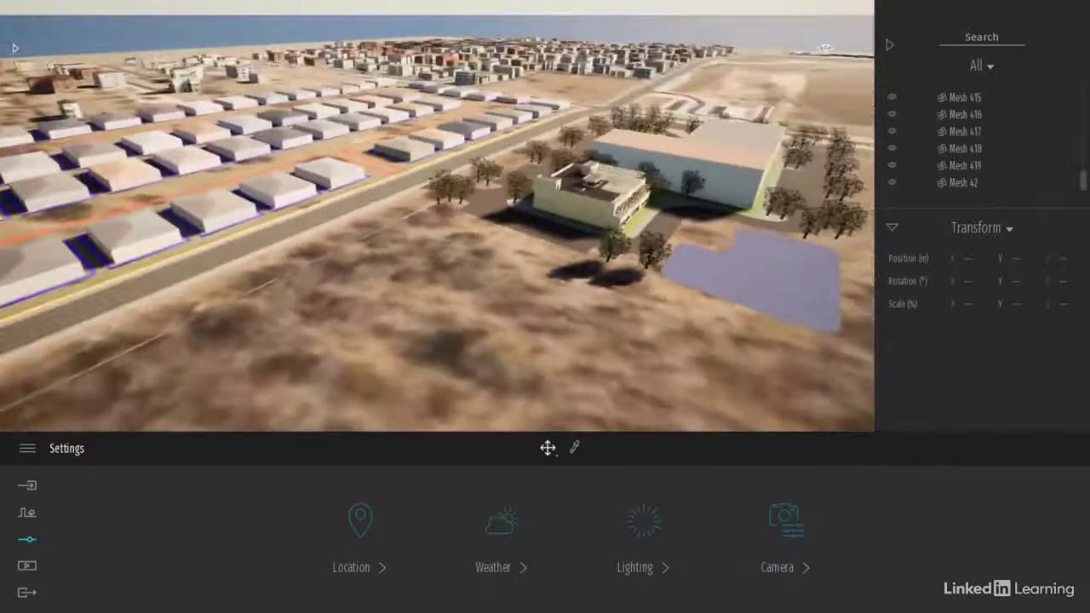
left_click(483, 272)
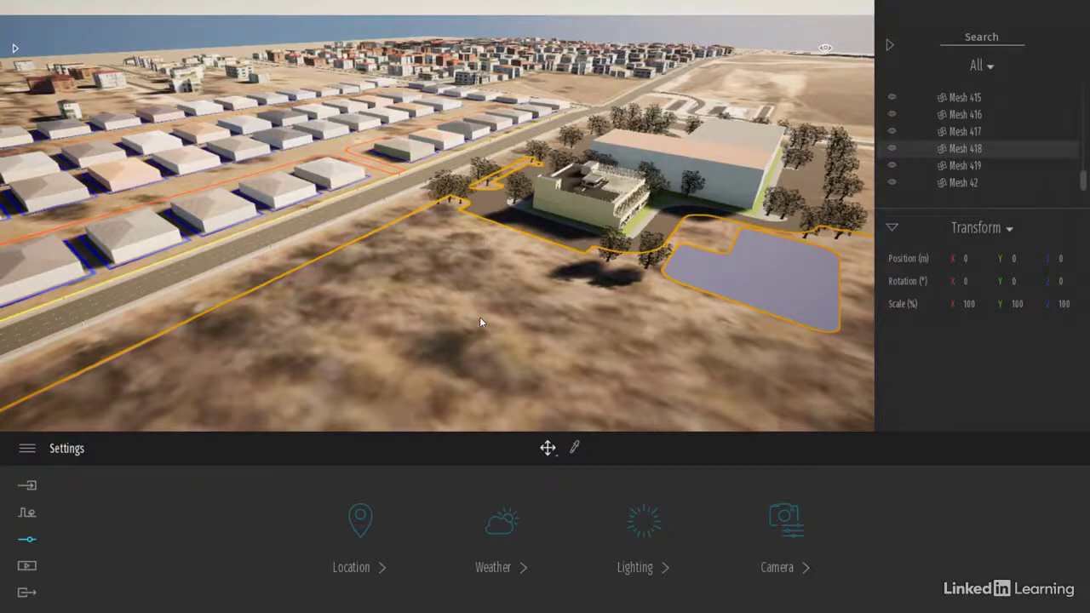
right_click_drag(480, 322, 478, 283)
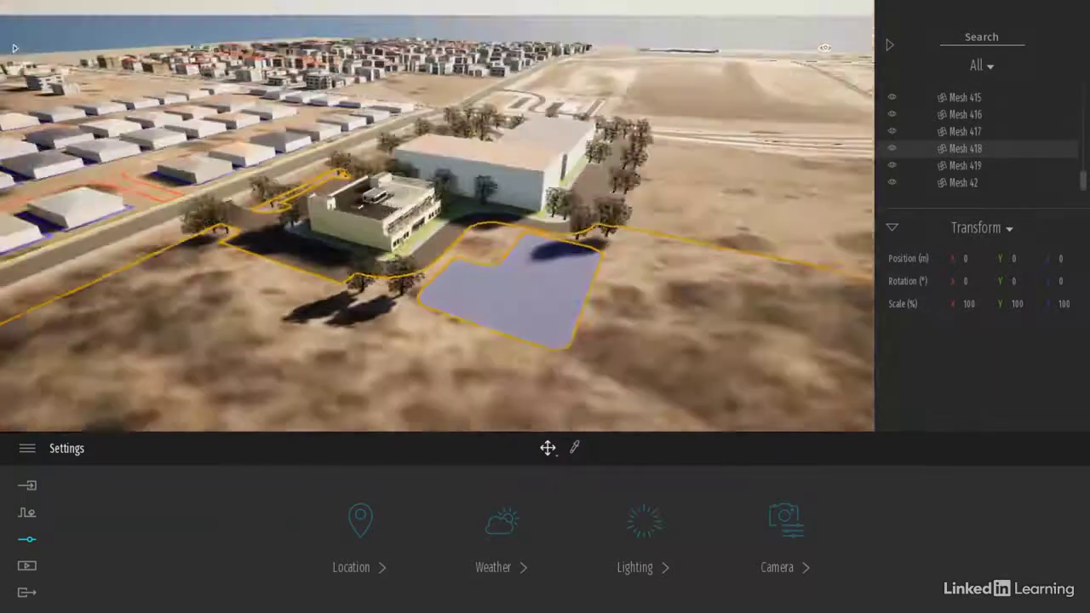
left_click(478, 283)
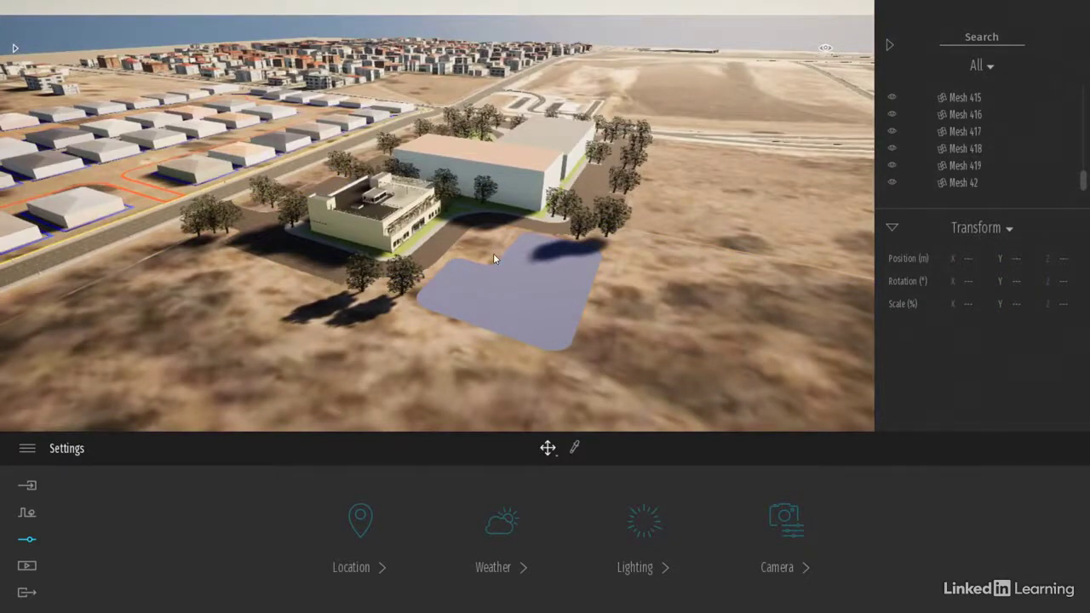
scroll(494, 254, "down", 2)
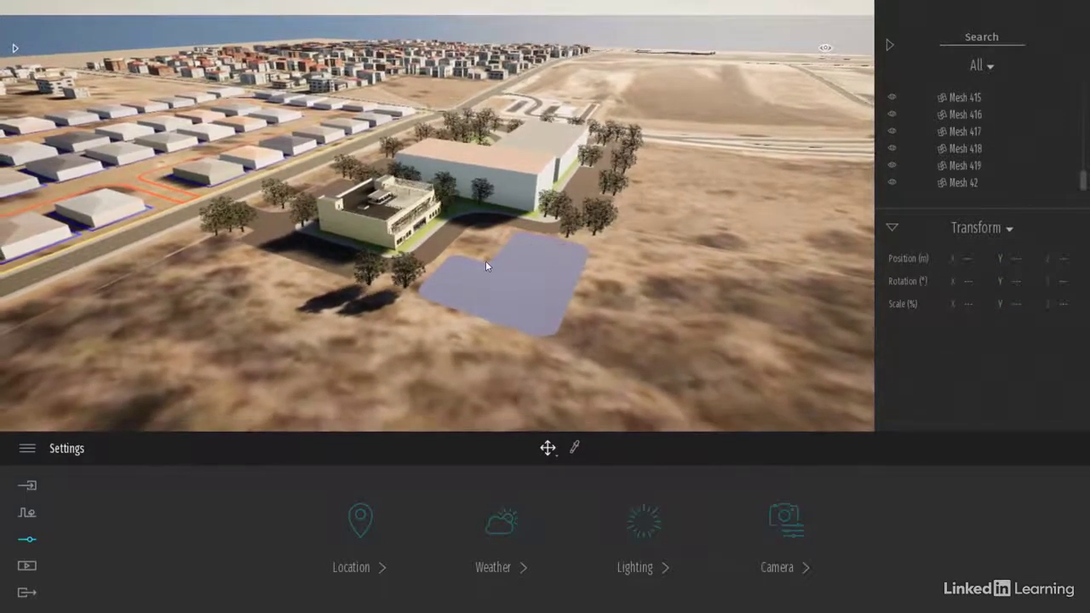
scroll(485, 261, "down", 3)
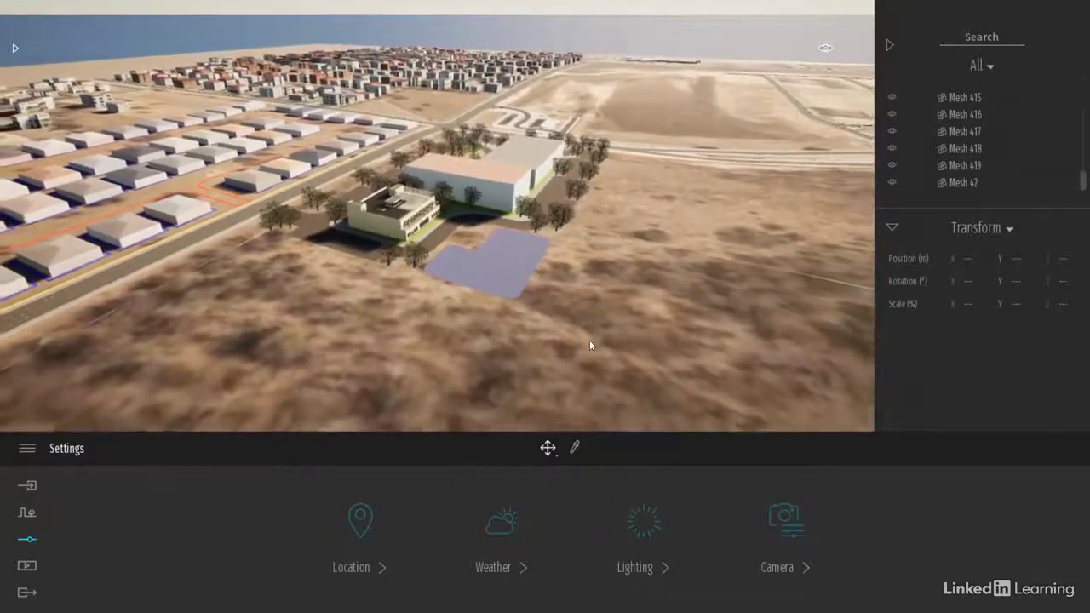
left_click(589, 339)
key("s")
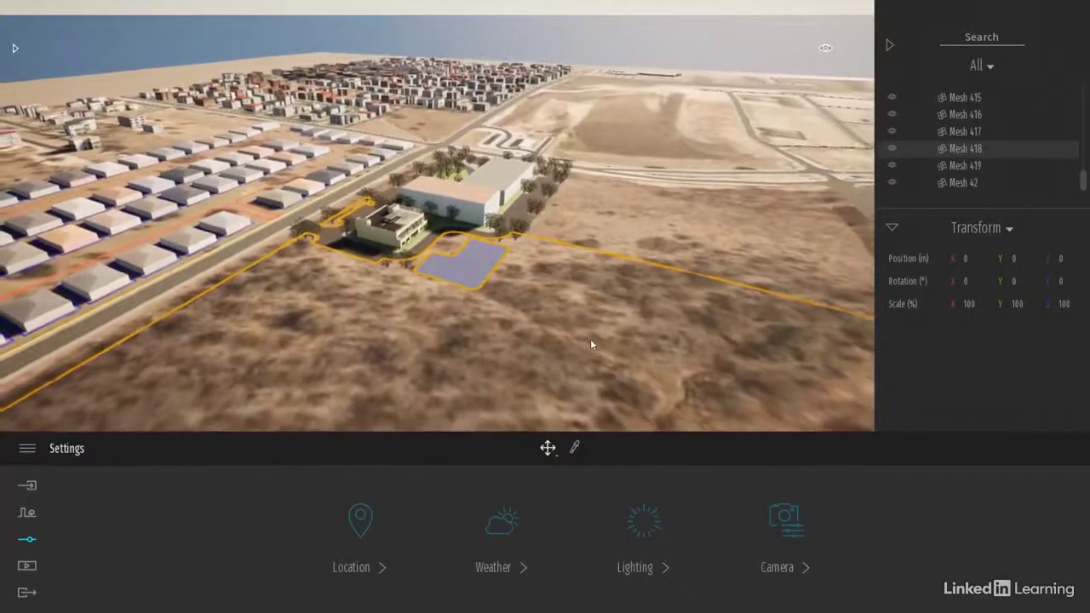
key("Escape")
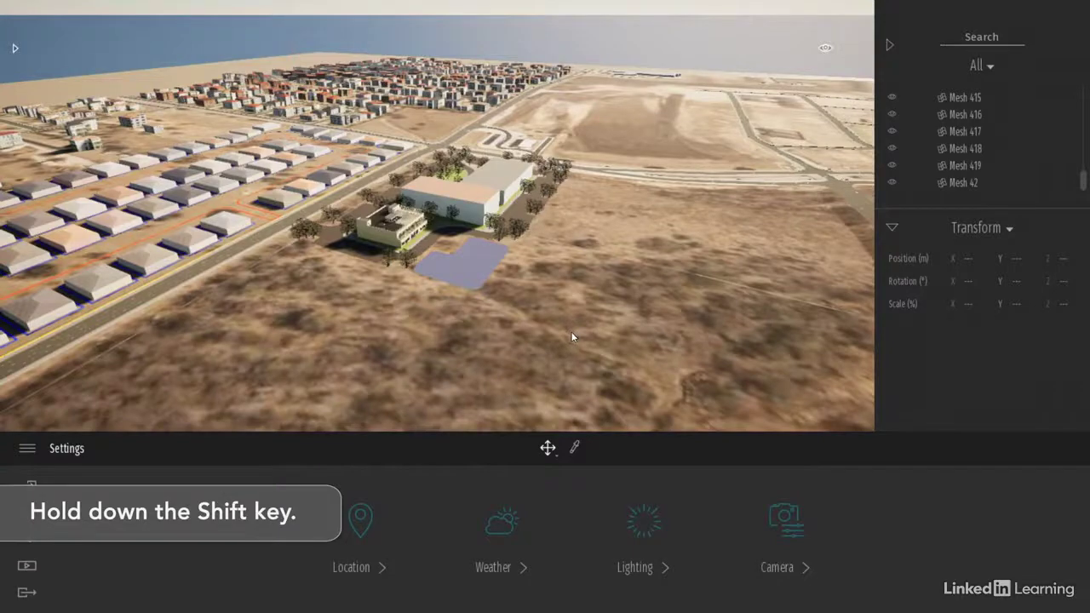
middle_click_drag(571, 336, 566, 140, "shift")
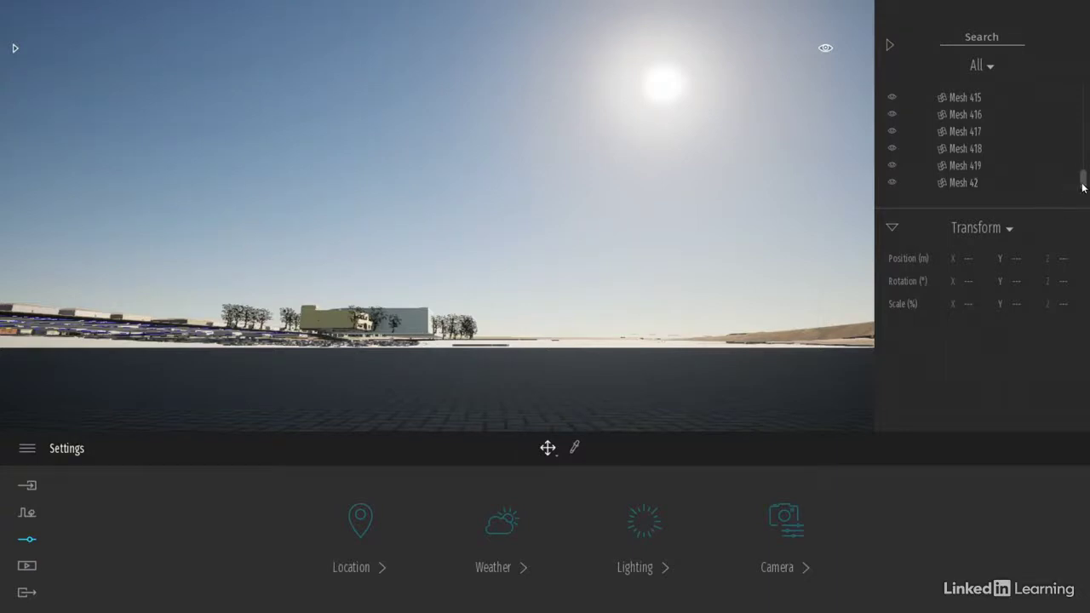
Zoom to the Starting Ground object and examine the whole ground plane around the imported site.
left_click_drag(1087, 189, 1085, 96)
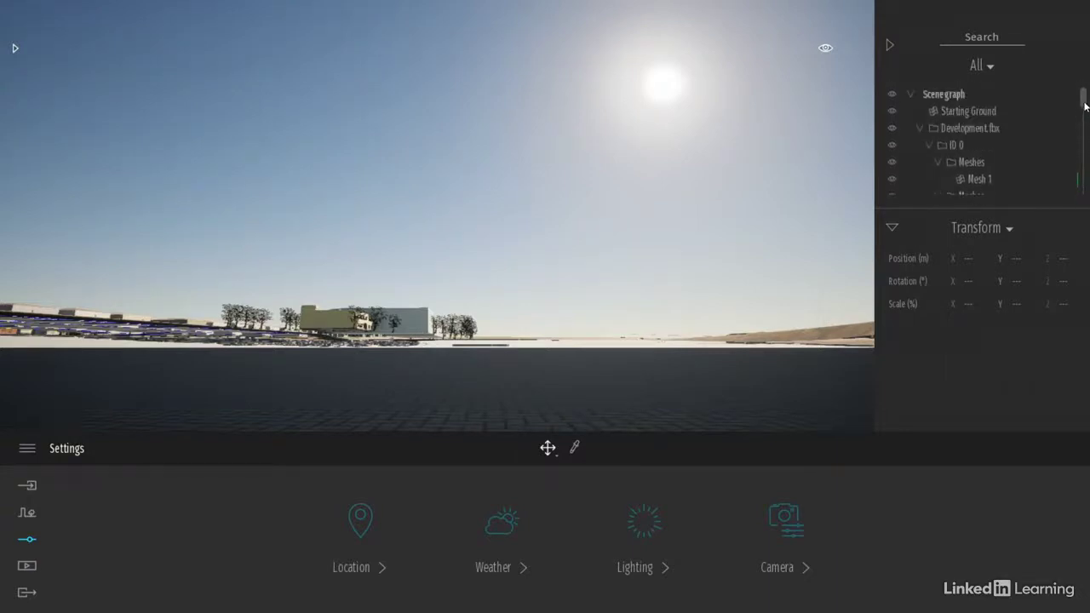
left_click(518, 408)
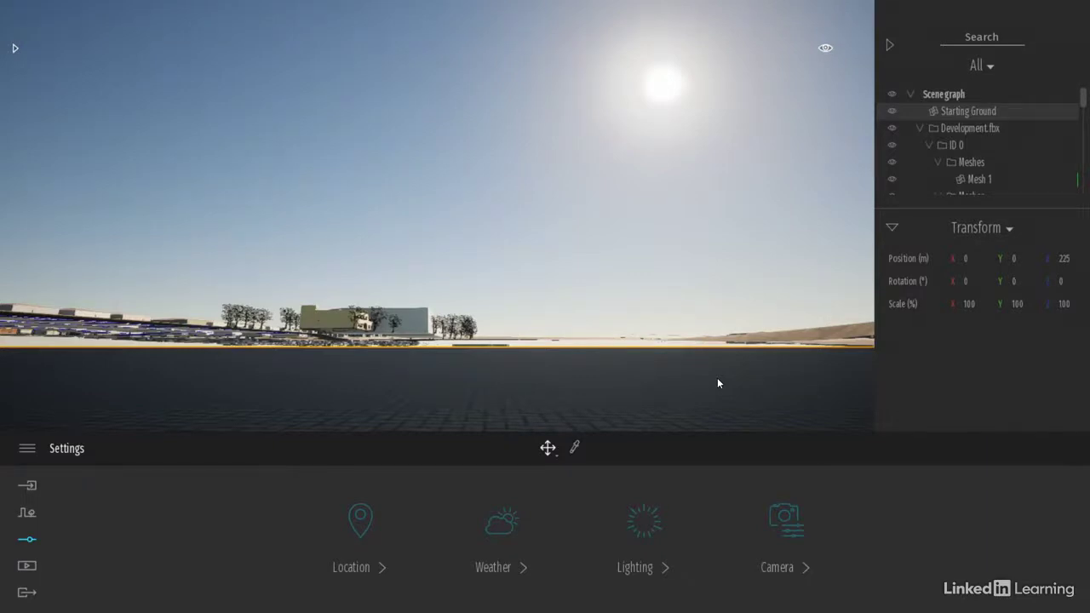
right_click_drag(718, 379, 794, 325)
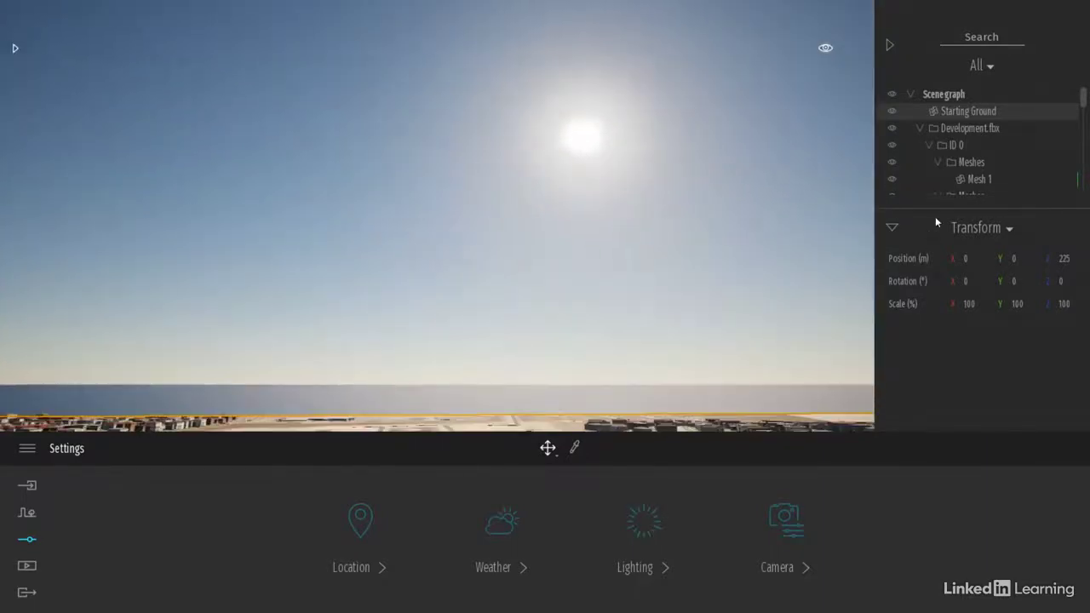
left_click(1053, 113)
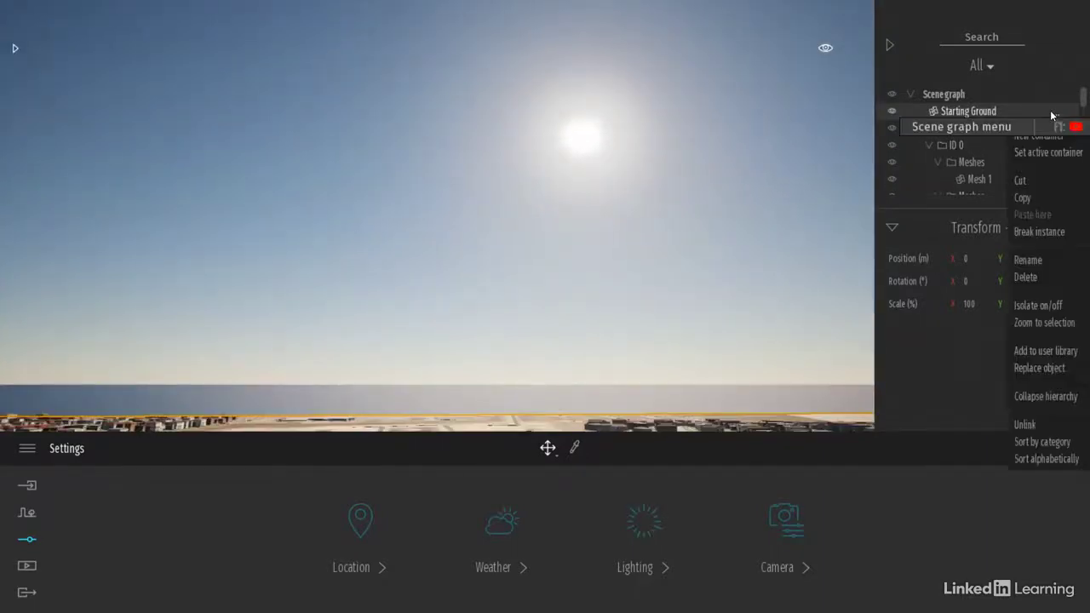
left_click(1055, 324)
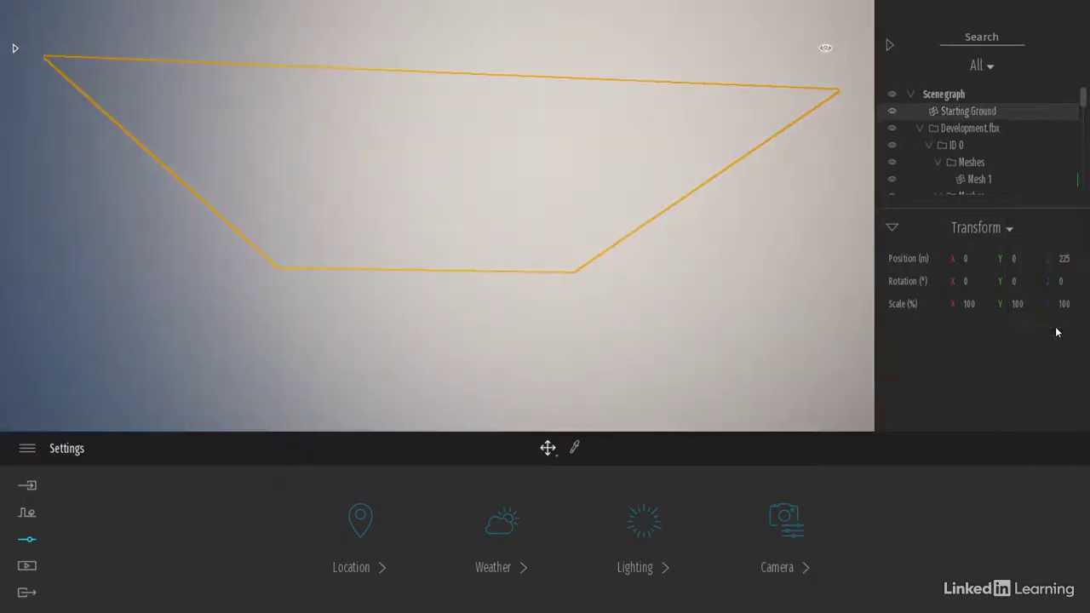
middle_click_drag(725, 266, 750, 400, "shift")
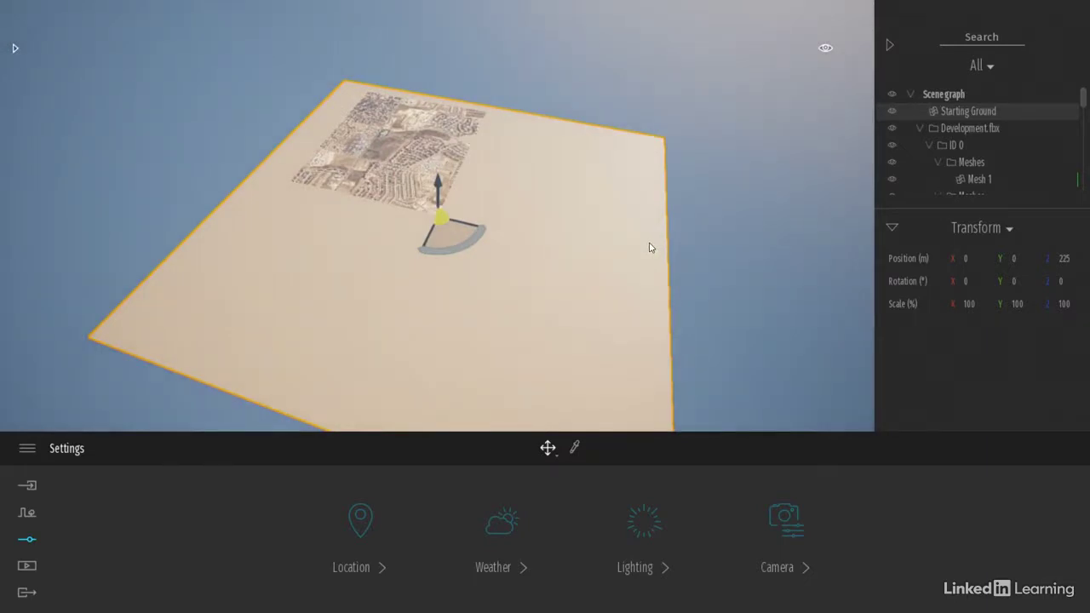
key("Escape")
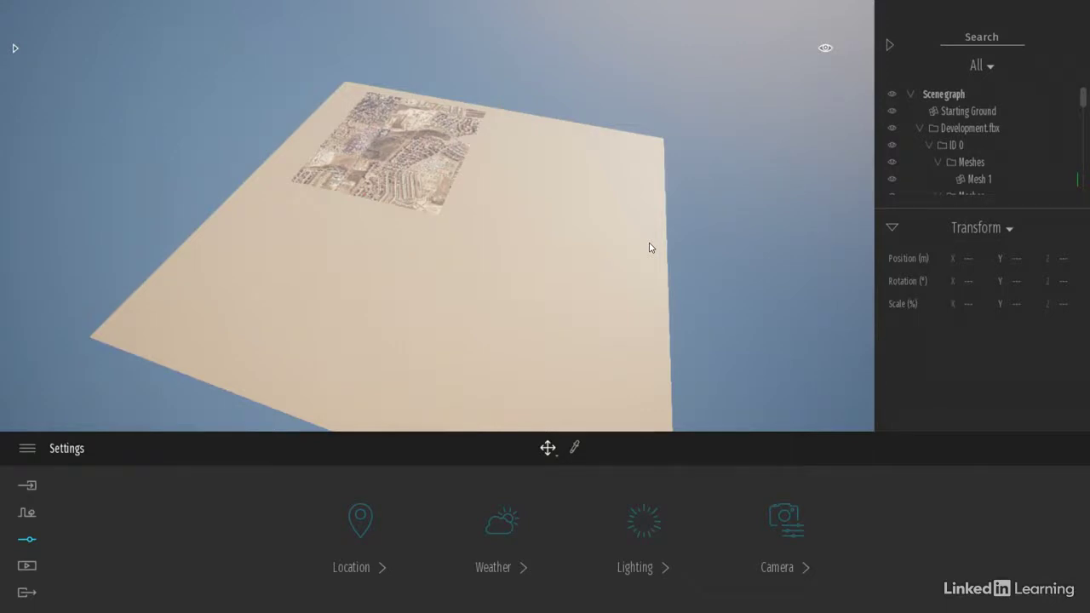
Add the Flat landscape from the library's Vegetation and landscape collection to the scene.
left_click(14, 50)
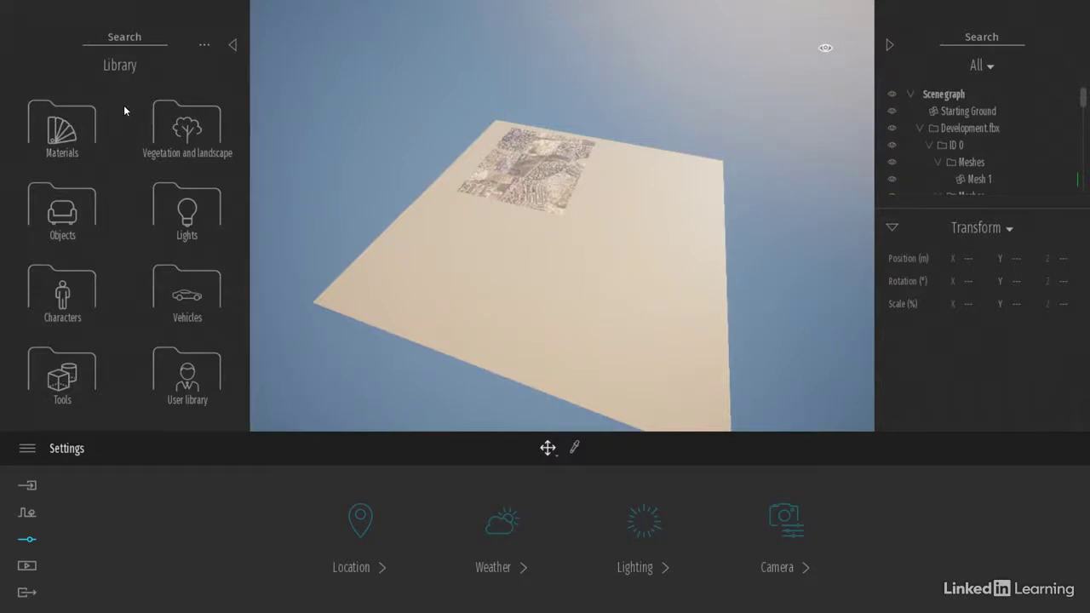
left_click(172, 130)
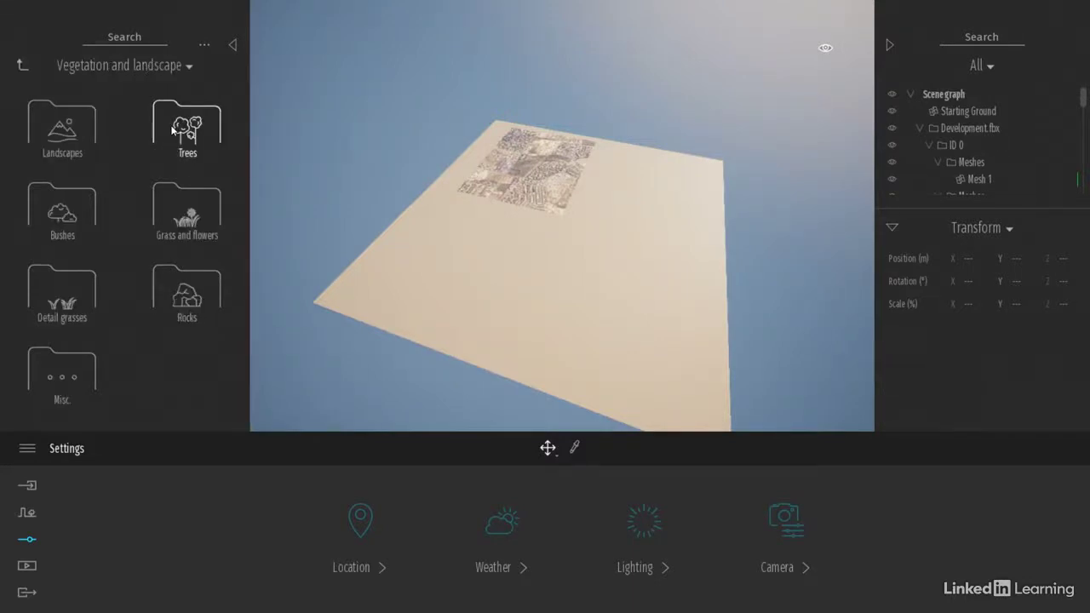
left_click(83, 125)
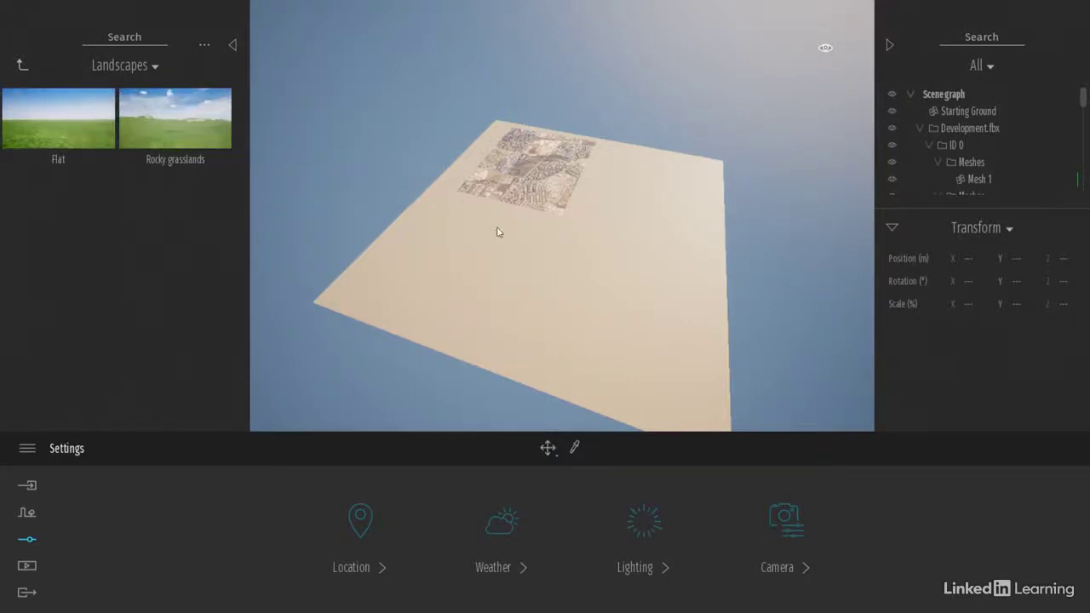
left_click_drag(498, 227, 568, 300)
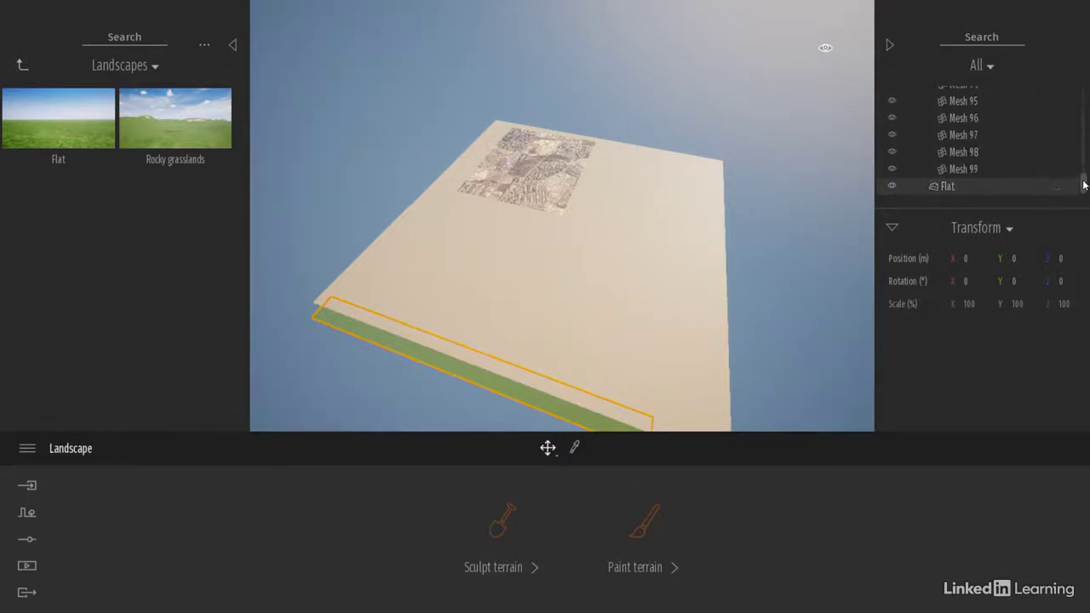
Collapse the Development.fbx hierarchy in the scene graph and set the Flat landscape's Z position to 226 m.
left_click_drag(1084, 185, 1083, 96)
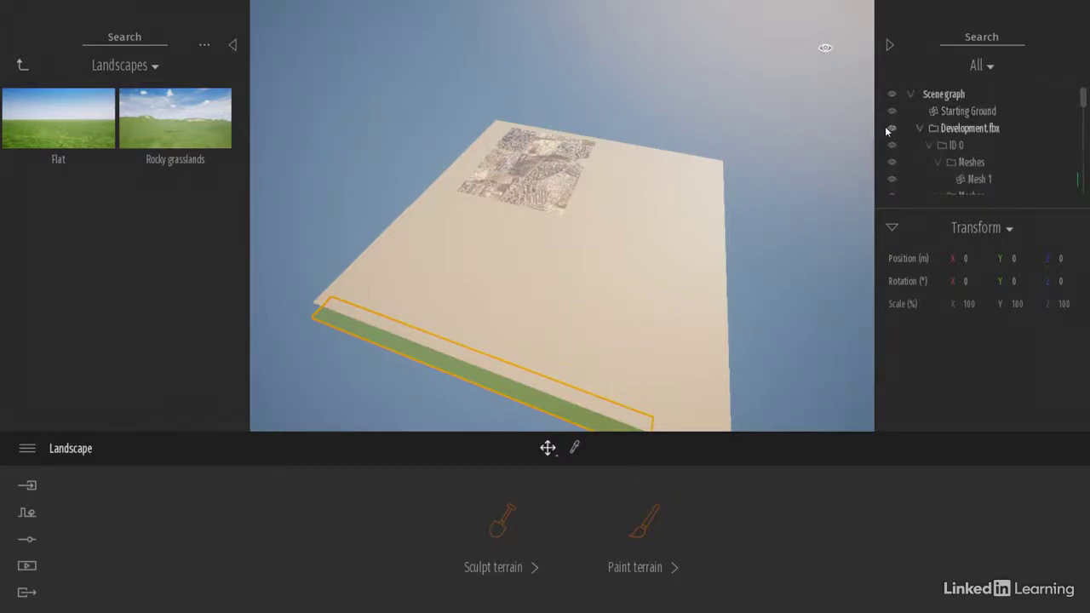
left_click(918, 128)
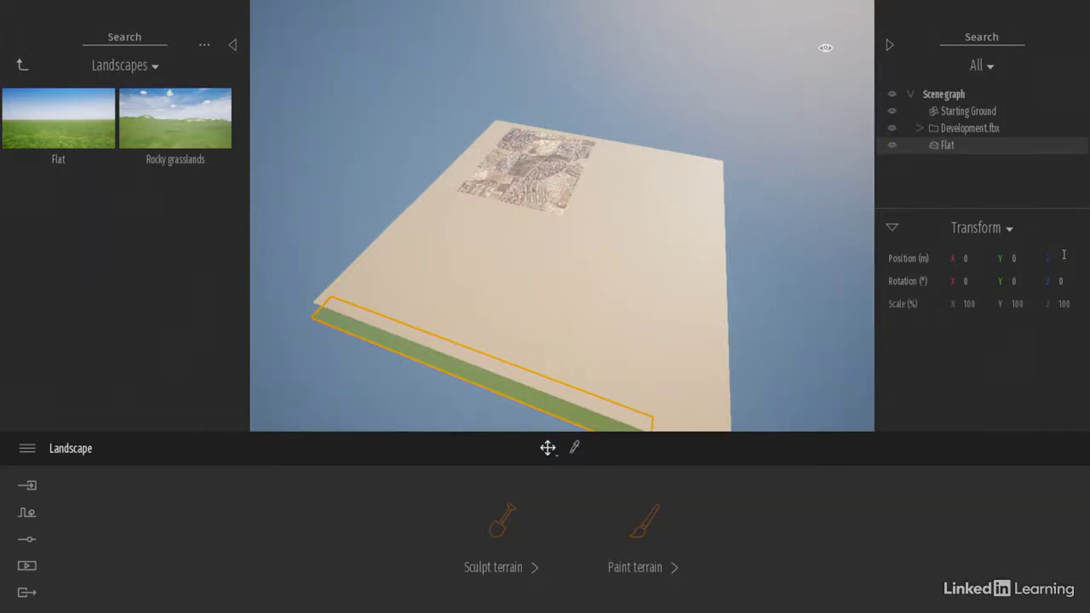
type("2")
type("0")
key("Return")
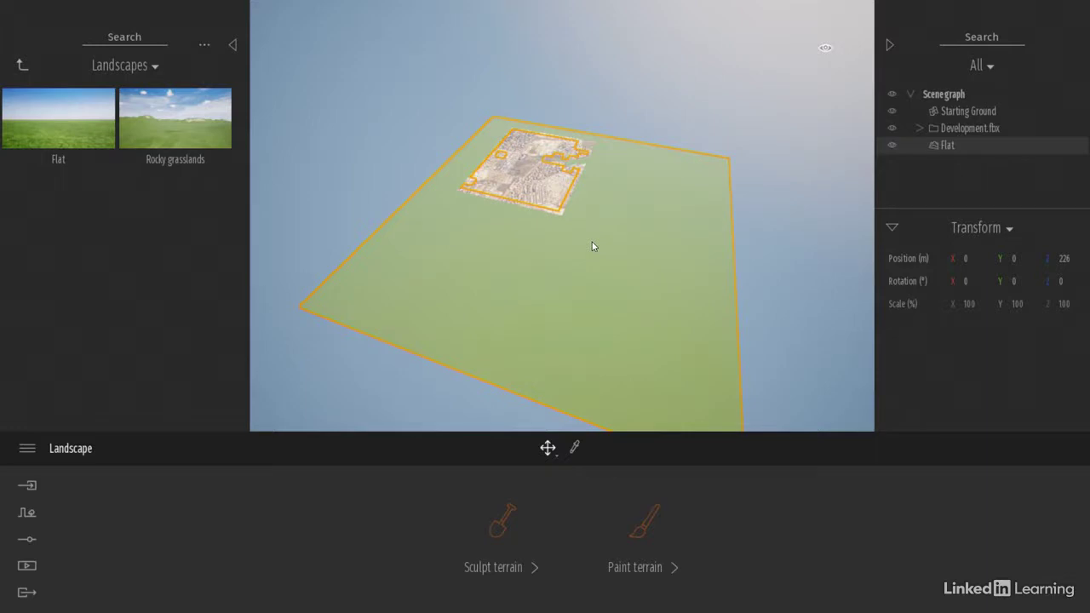
Zoom to the terrain mesh at the nearest corner of the imported site.
left_click(559, 204)
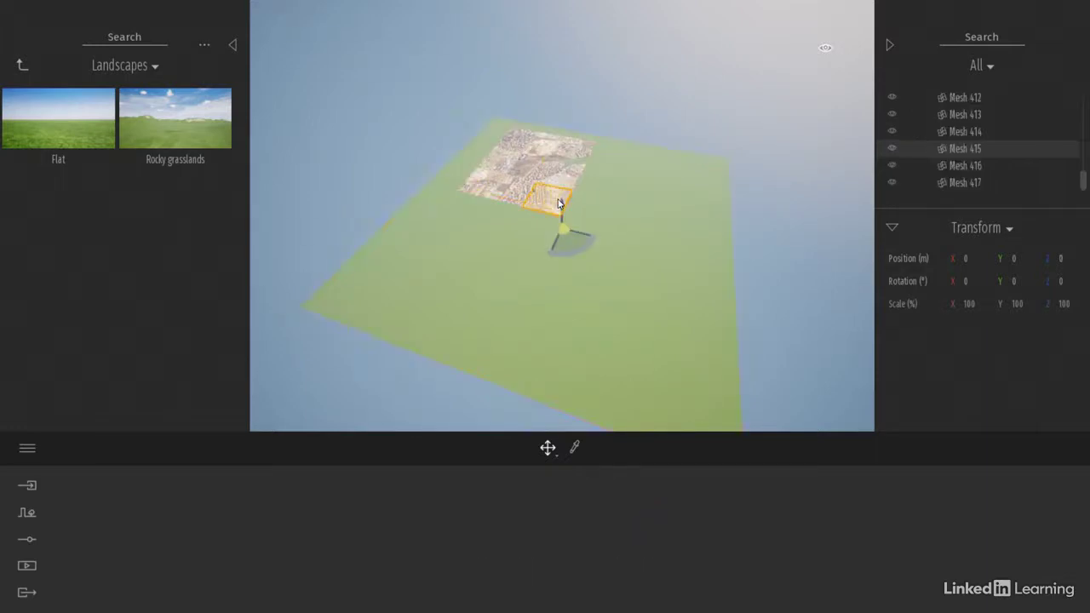
left_click(1058, 151)
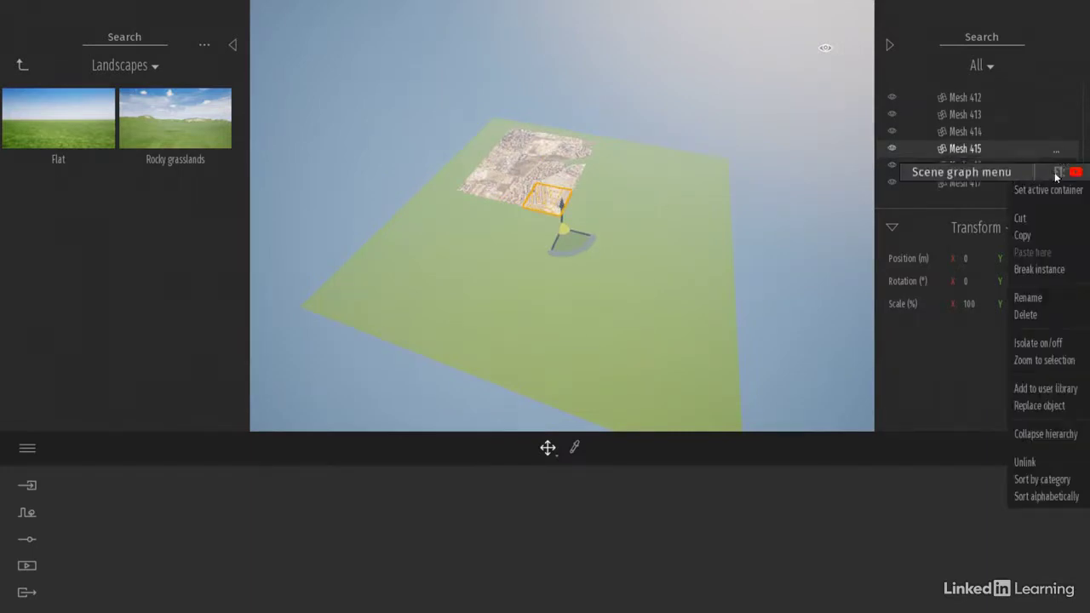
left_click(1033, 360)
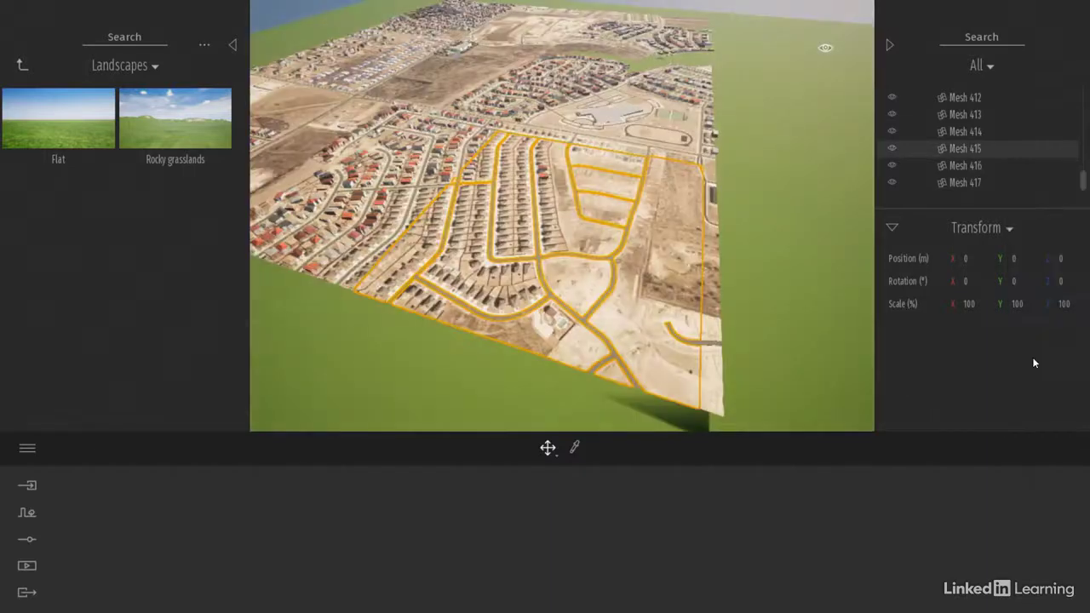
Examine the Flat landscape's grass surface up close beside the corner of the imported site.
left_click(782, 371)
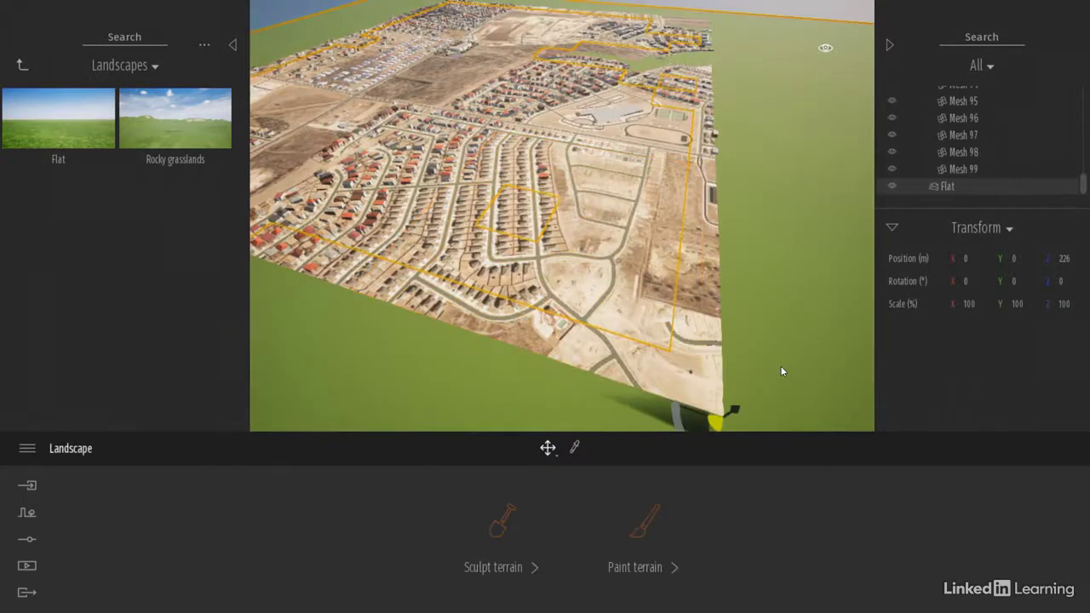
key("Escape")
mouse_move(781, 367)
middle_mouse_down("shift")
mouse_move(781, 195)
mouse_move(790, 361)
middle_mouse_up("shift")
middle_click_drag(806, 308, 670, 73)
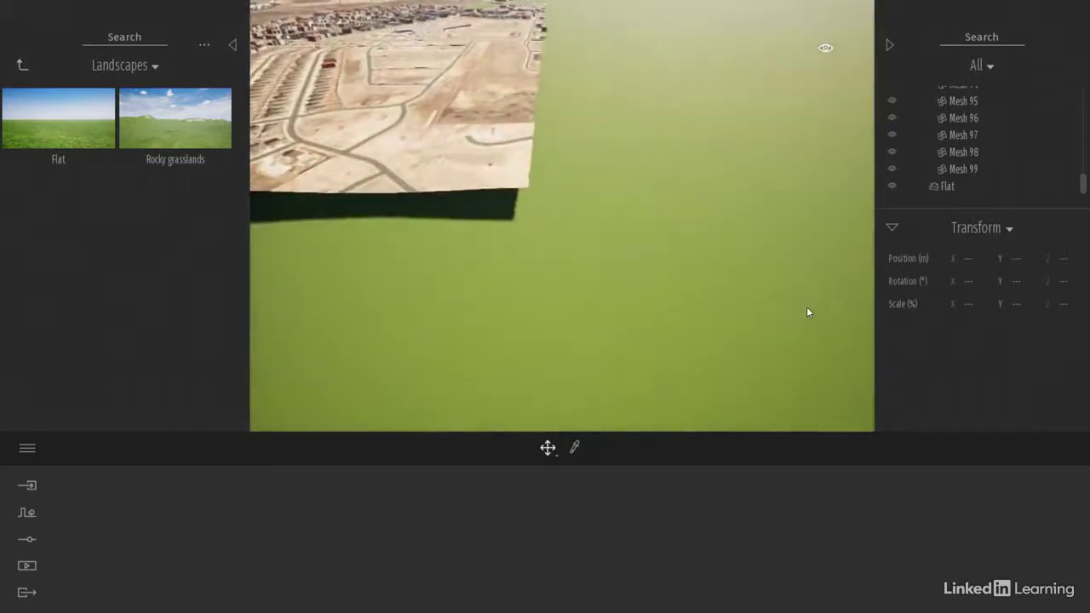
middle_click_drag(807, 309, 829, 227)
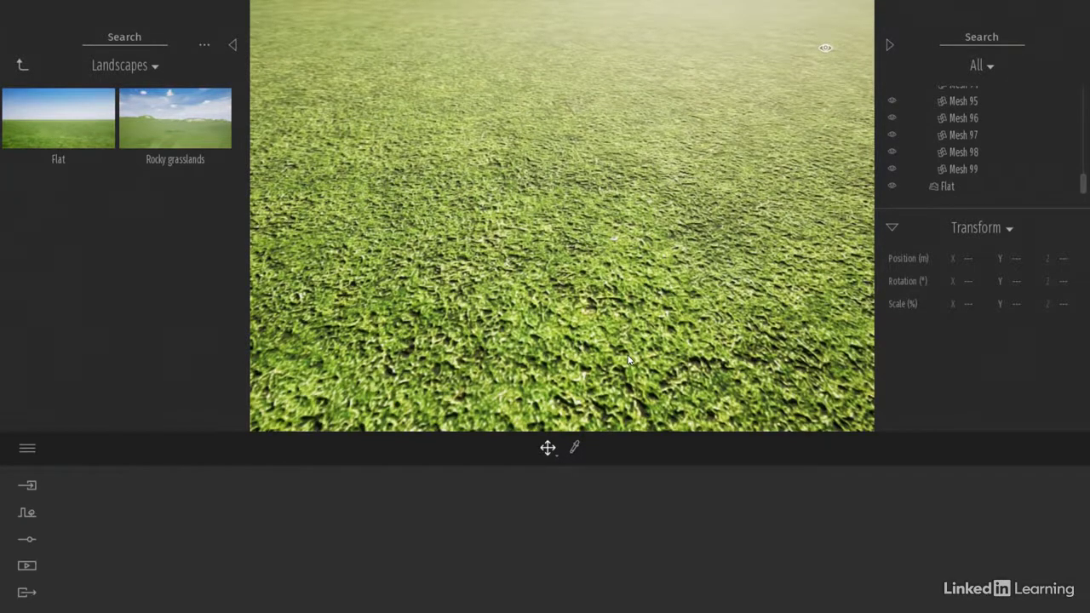
scroll(678, 263, "down", 5)
scroll(678, 264, "down", 5)
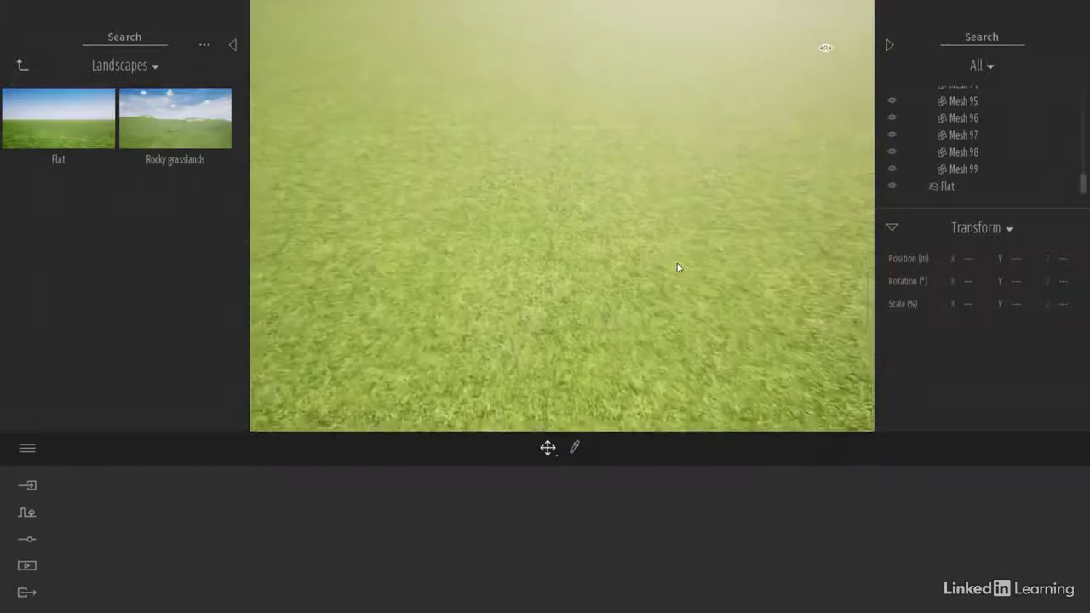
scroll(677, 269, "down", 5)
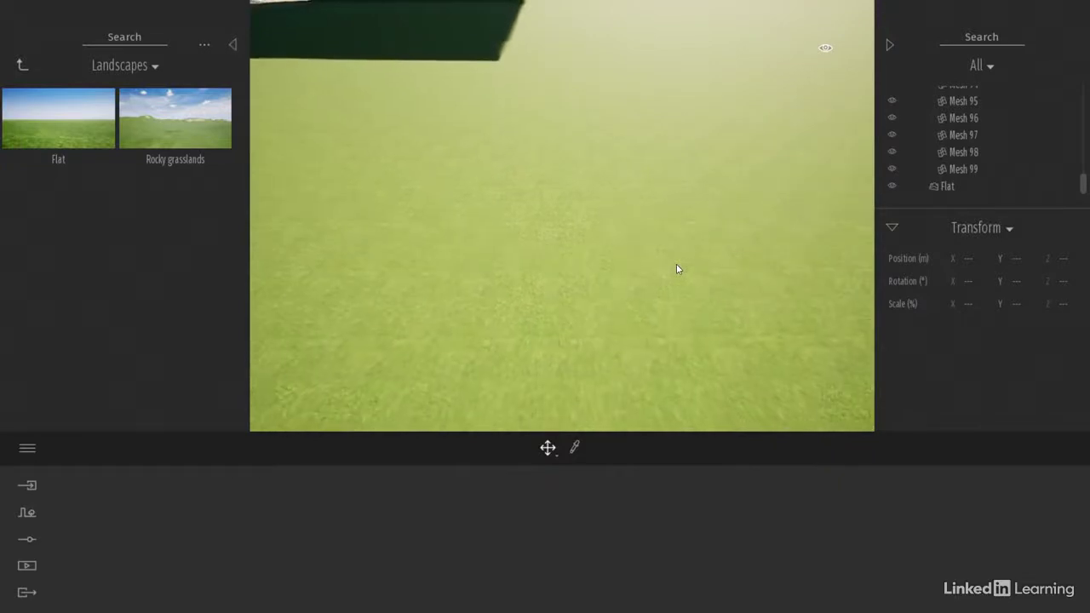
Set the Flat landscape's Z position to 229 m to raise it closer to the site's edge.
right_click_drag(525, 295, 433, 168)
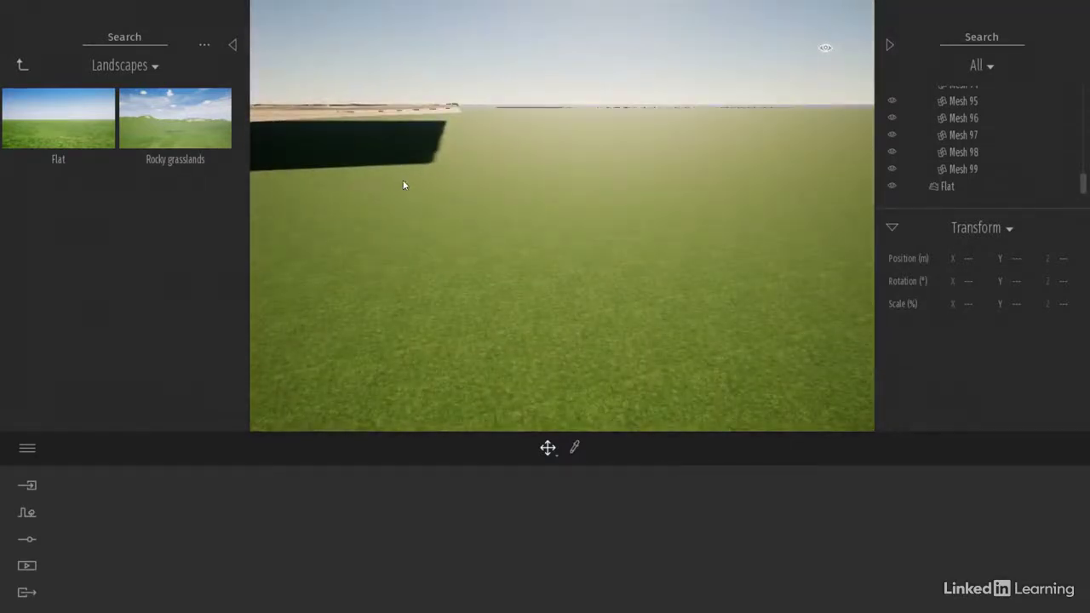
left_click(411, 117)
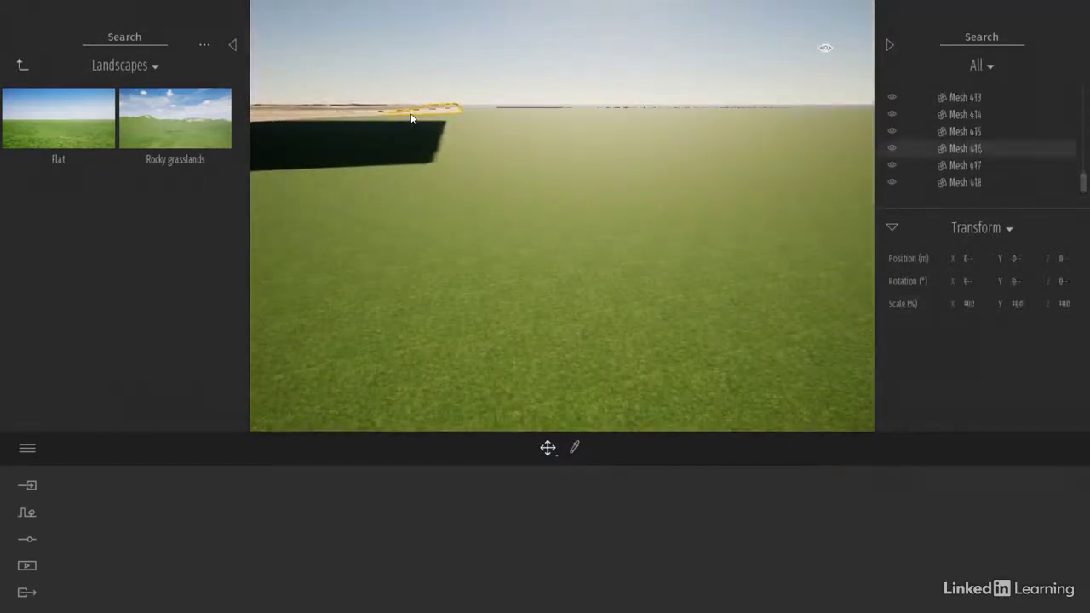
left_click(450, 220)
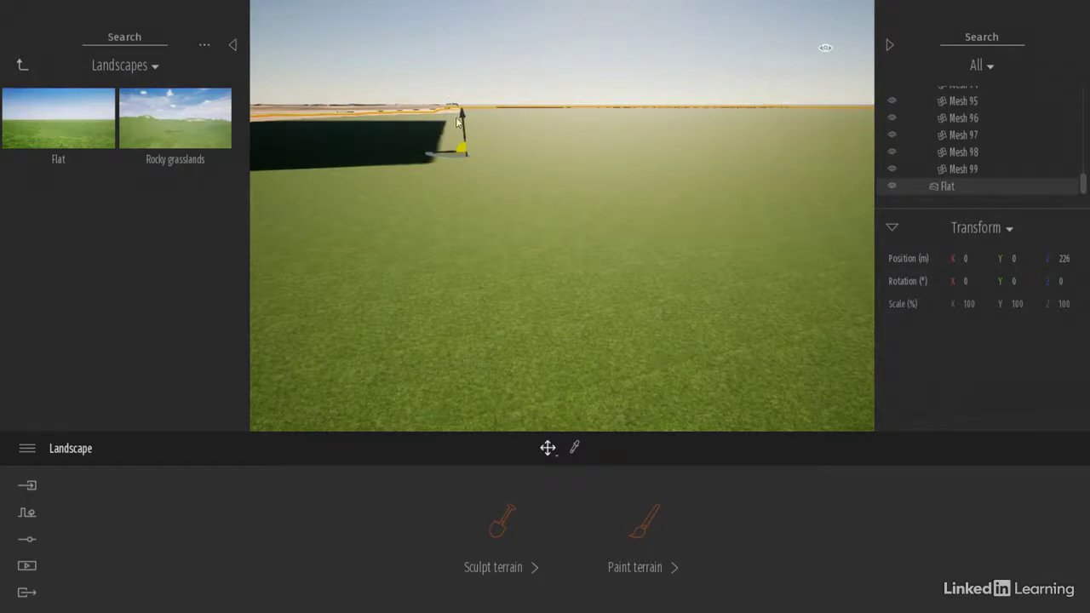
left_click(1064, 258)
type("229")
key("Return")
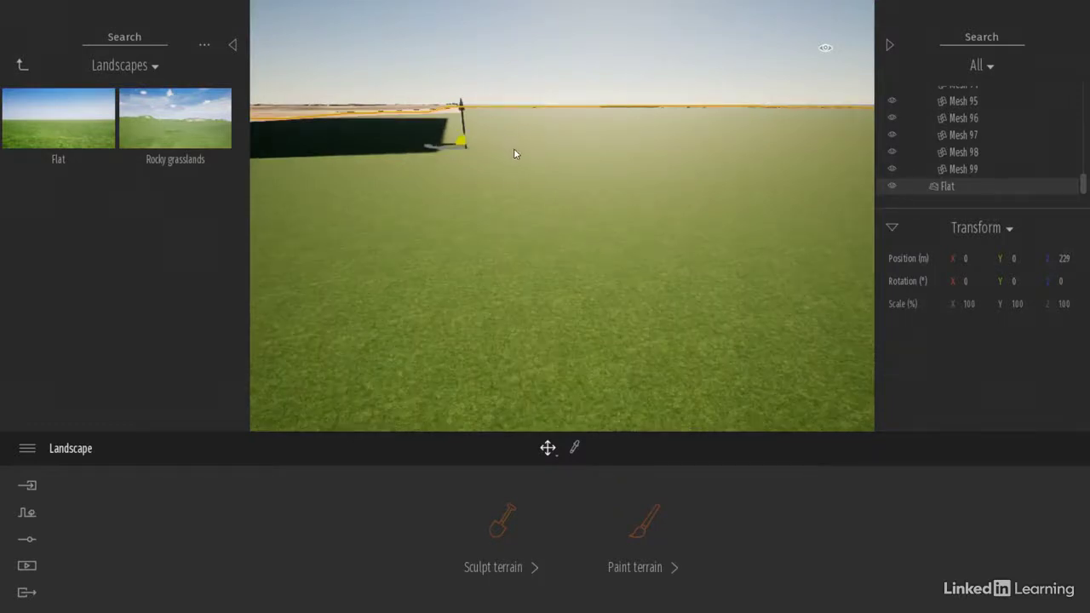
Search the scene graph for "pond" and zoom to the Pond object.
middle_click_drag(515, 150, 579, 273, "shift")
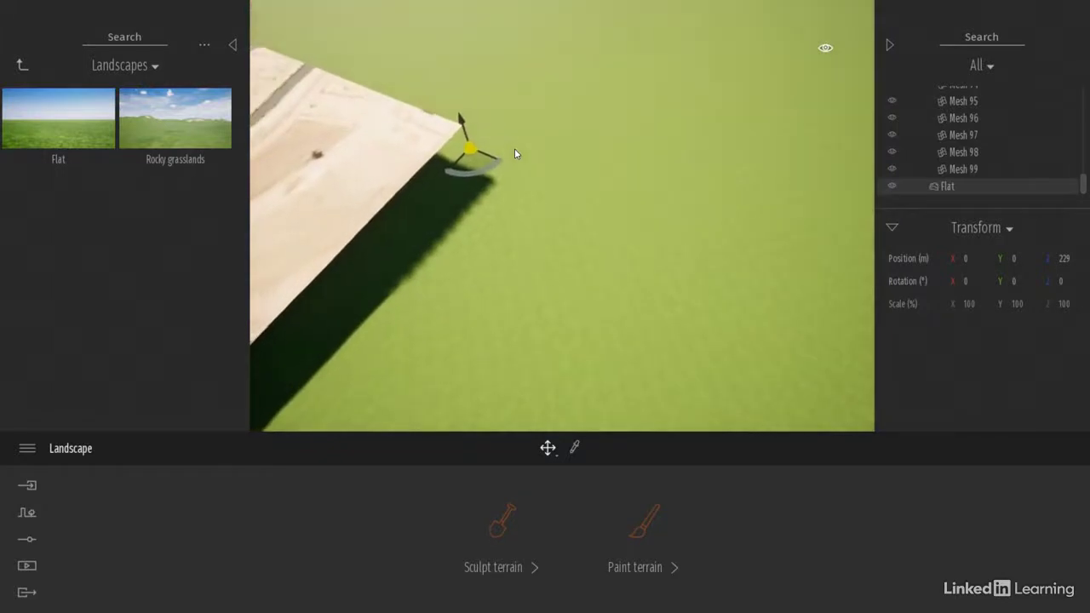
left_click(965, 35)
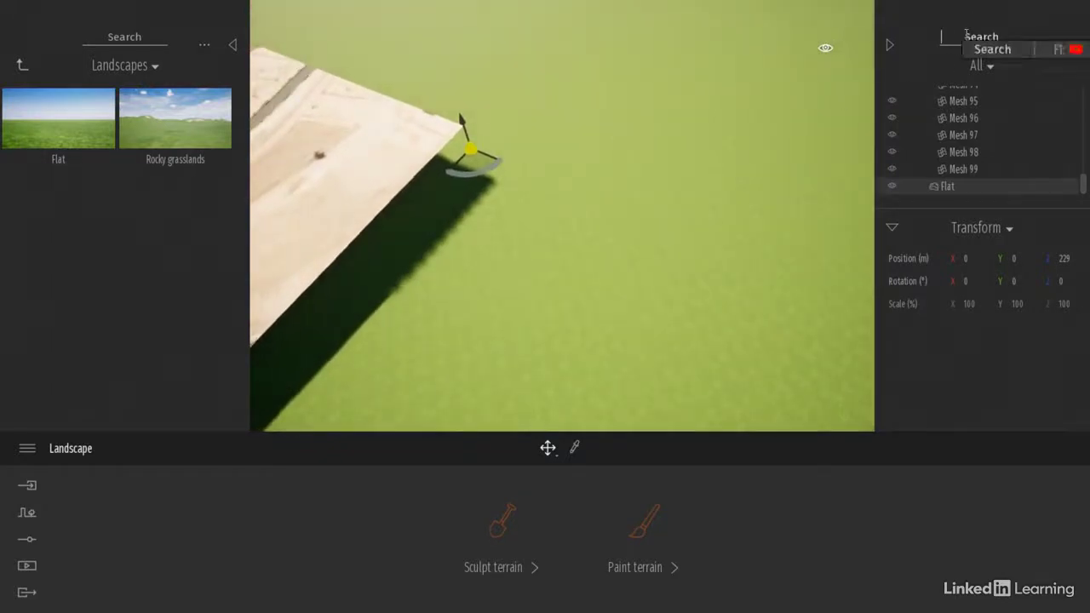
type("pond")
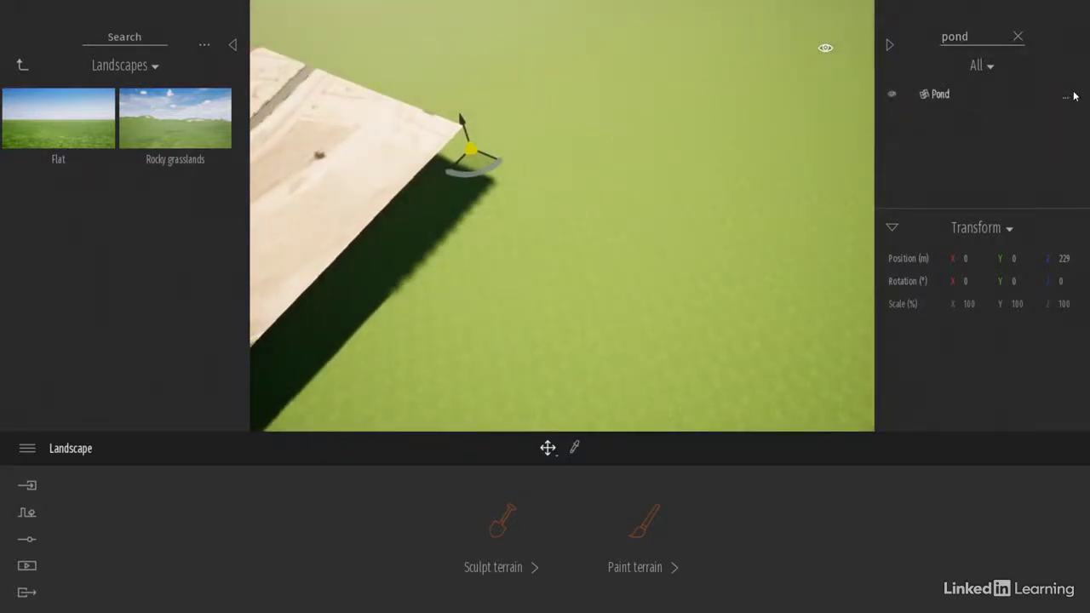
left_click(1065, 96)
left_click(1065, 96)
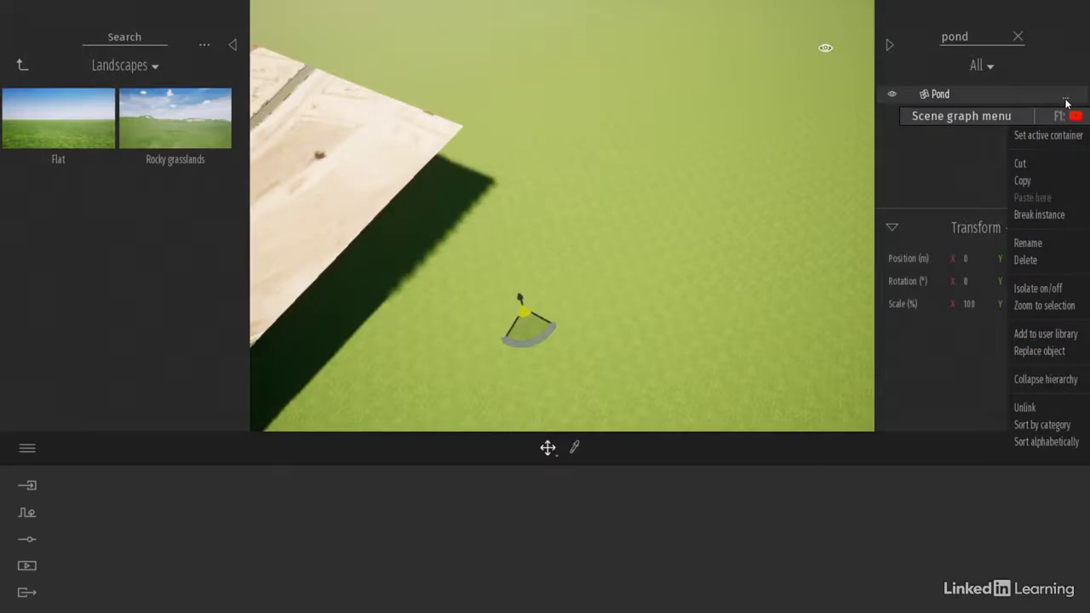
left_click(1061, 306)
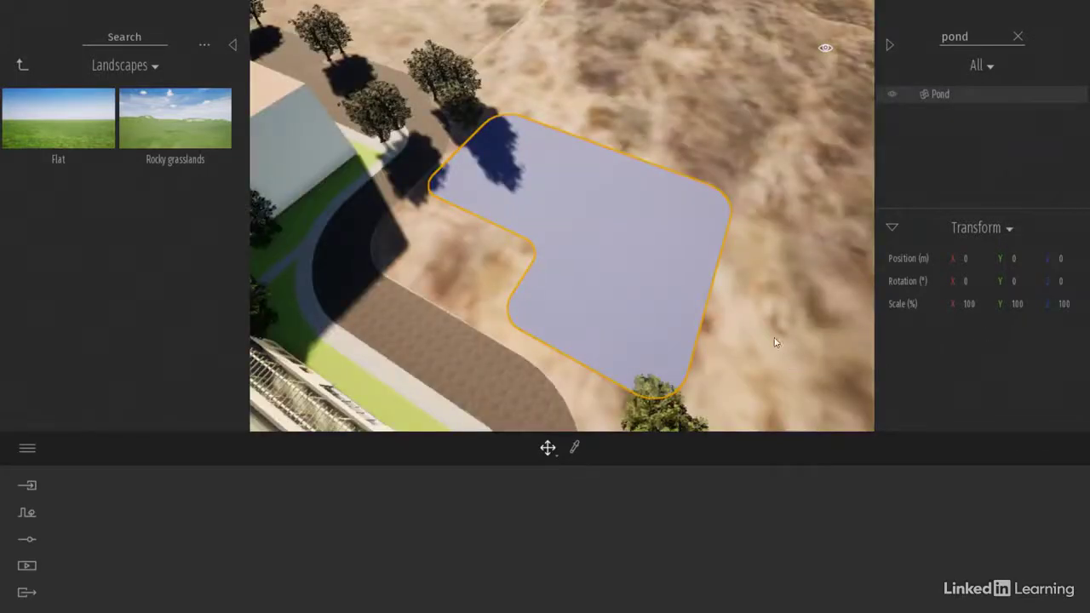
Examine the terrain from the pond out to the road junction and housing areas, comparing its height with the grass landscape.
mouse_move(775, 338)
middle_mouse_down("shift")
mouse_move(725, 243)
mouse_move(774, 343)
middle_mouse_up("shift")
scroll(788, 316, "down", 6)
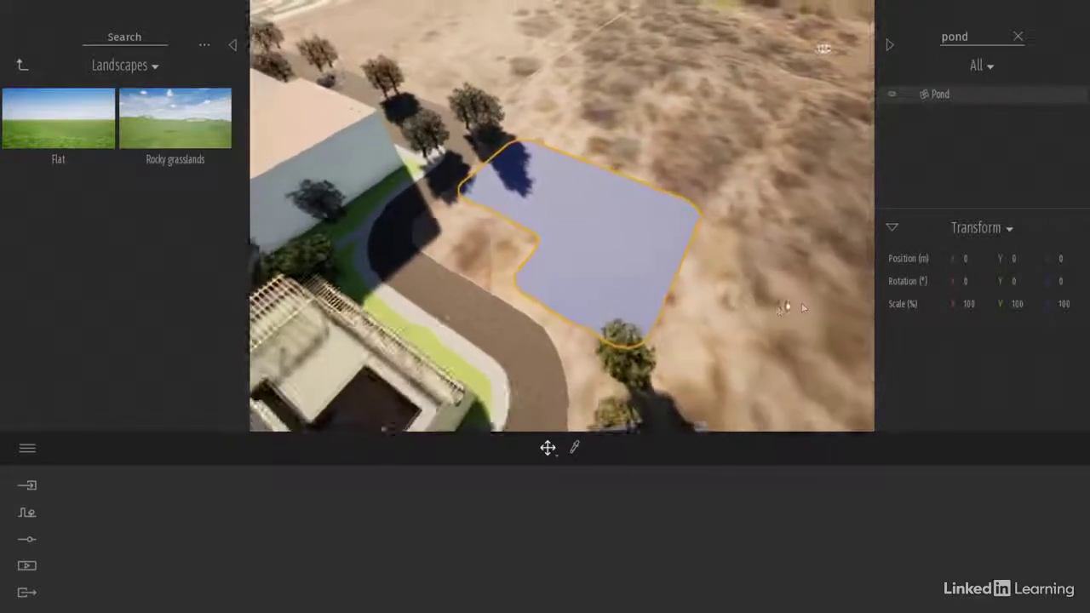
right_click_drag(791, 104, 762, 96)
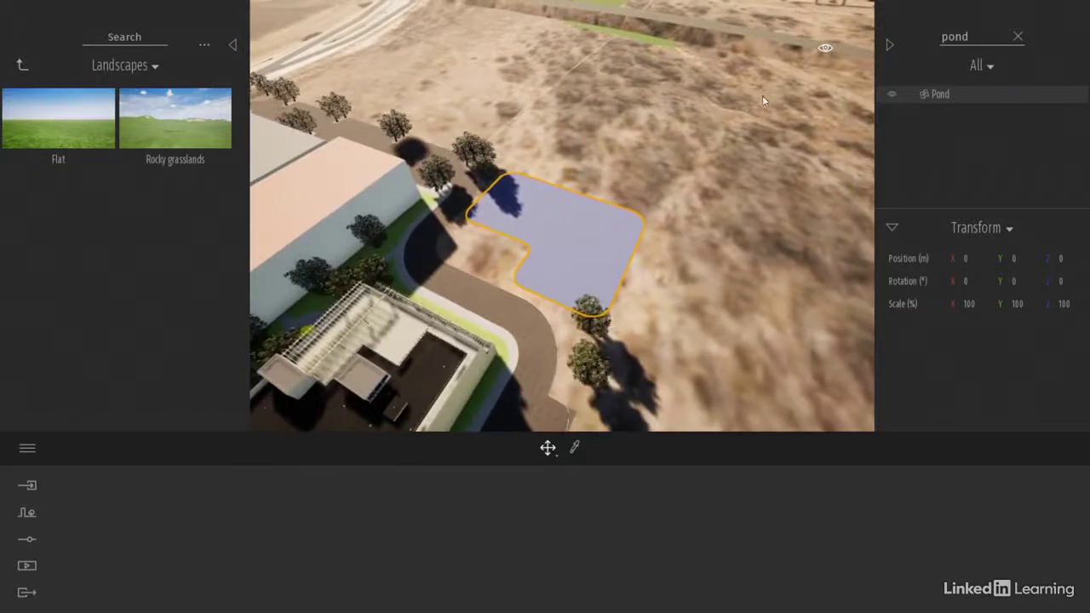
middle_click_drag(762, 96, 724, 208)
key("w")
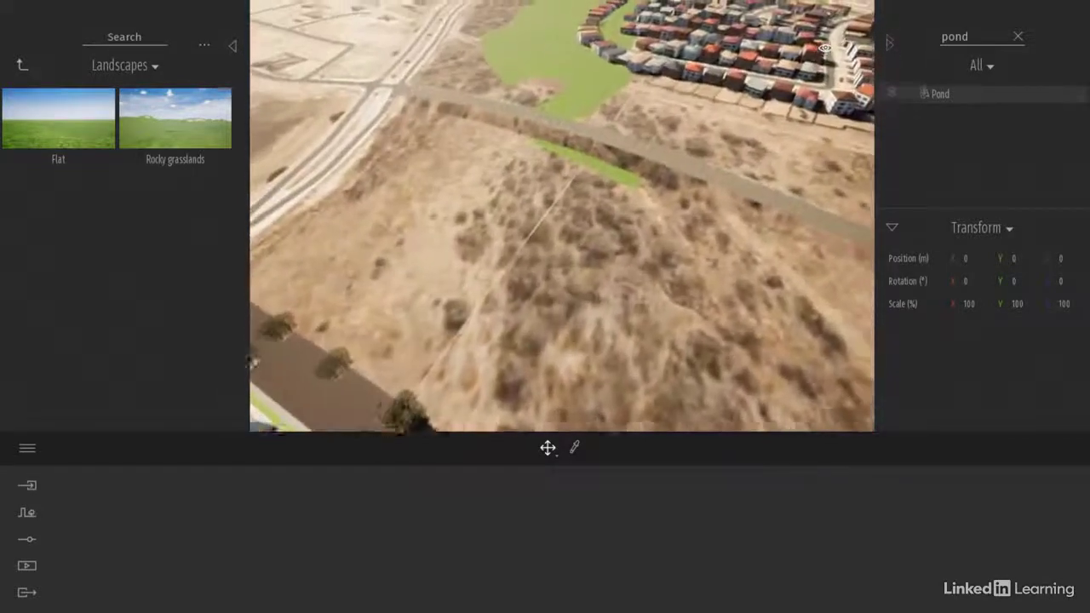
key("a")
key("q")
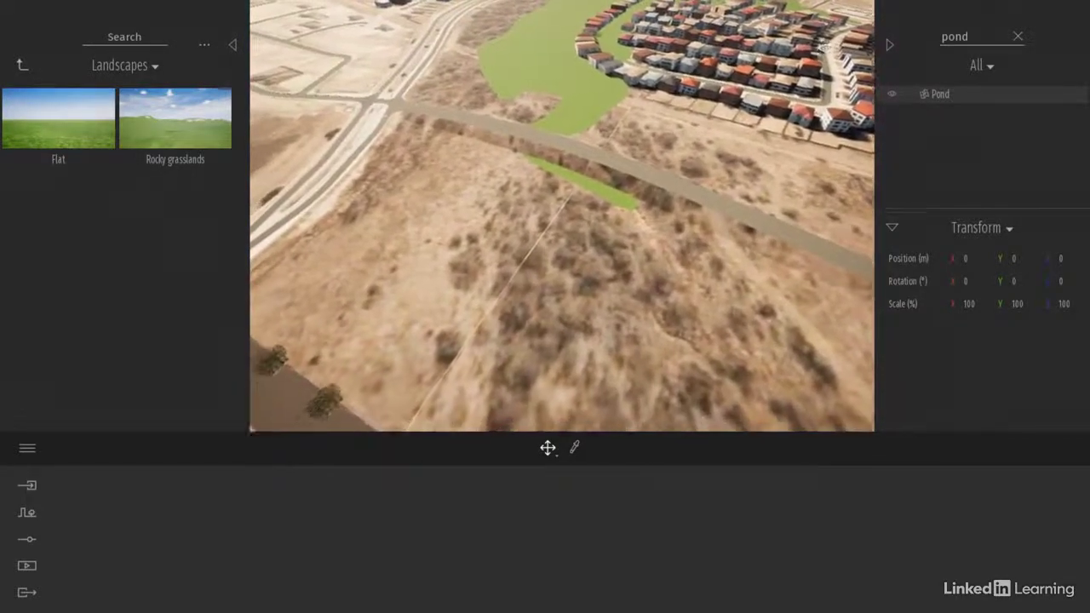
key("e")
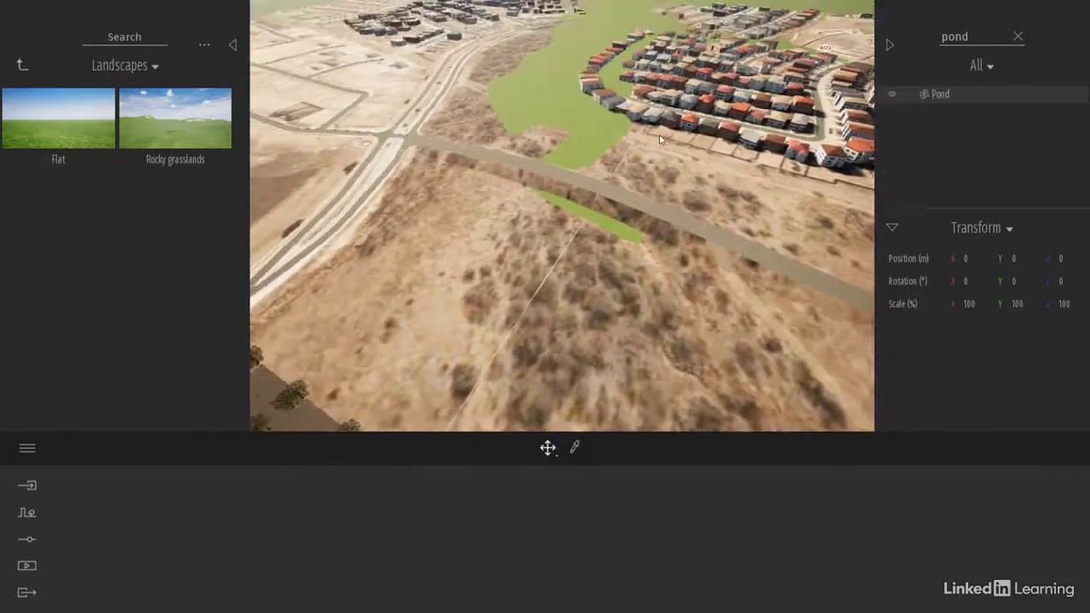
key("d")
key("s")
key("a")
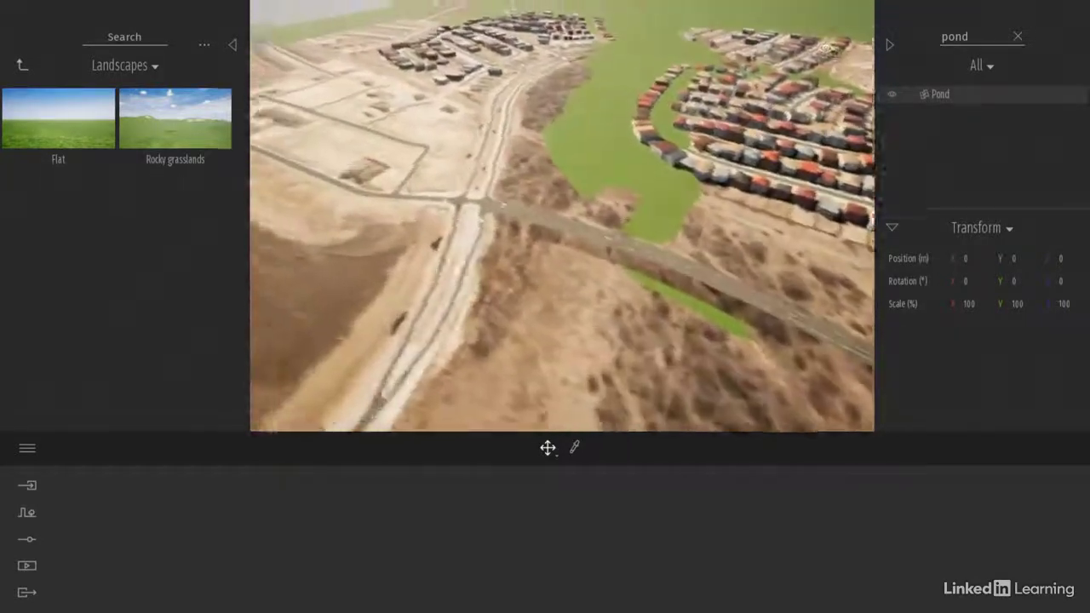
key("w")
key("d")
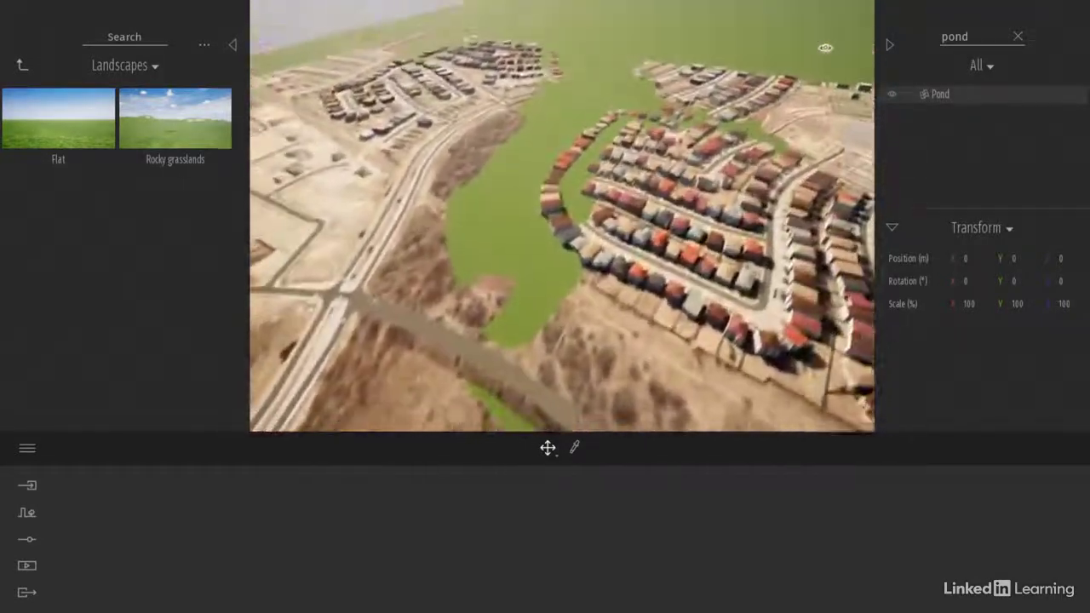
key("s")
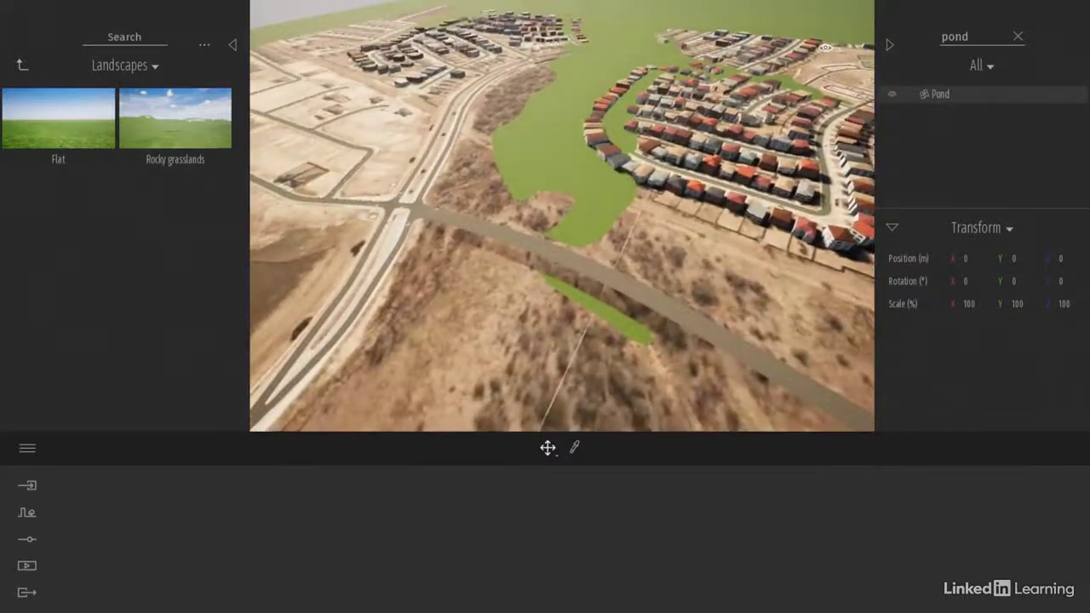
Select the Flat landscape where it meets the terrain and clear the pond search from the scene graph.
left_click(473, 205)
left_click(529, 187)
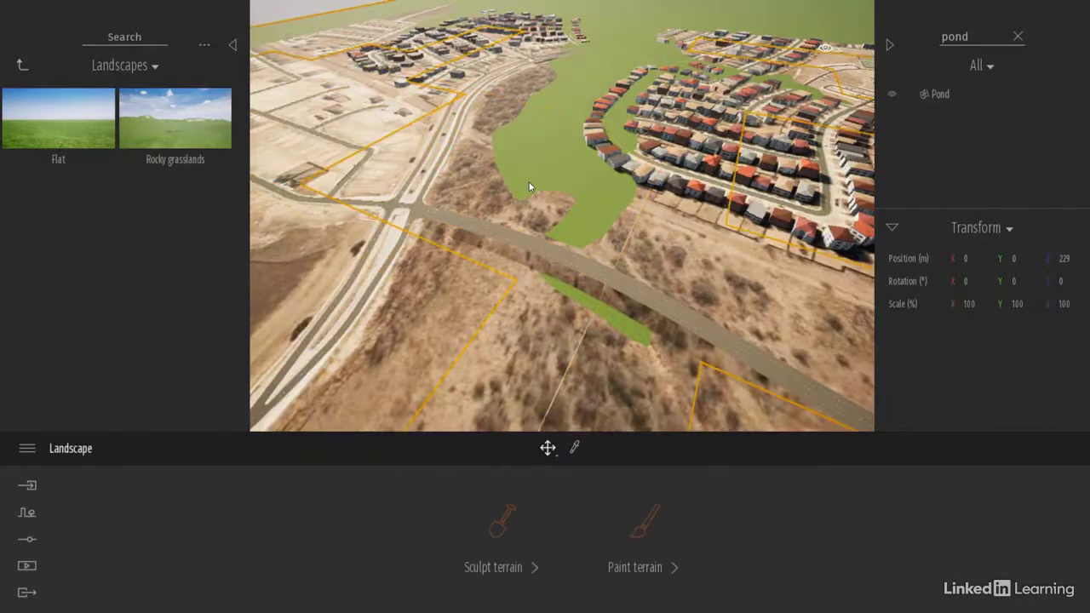
left_click(1018, 35)
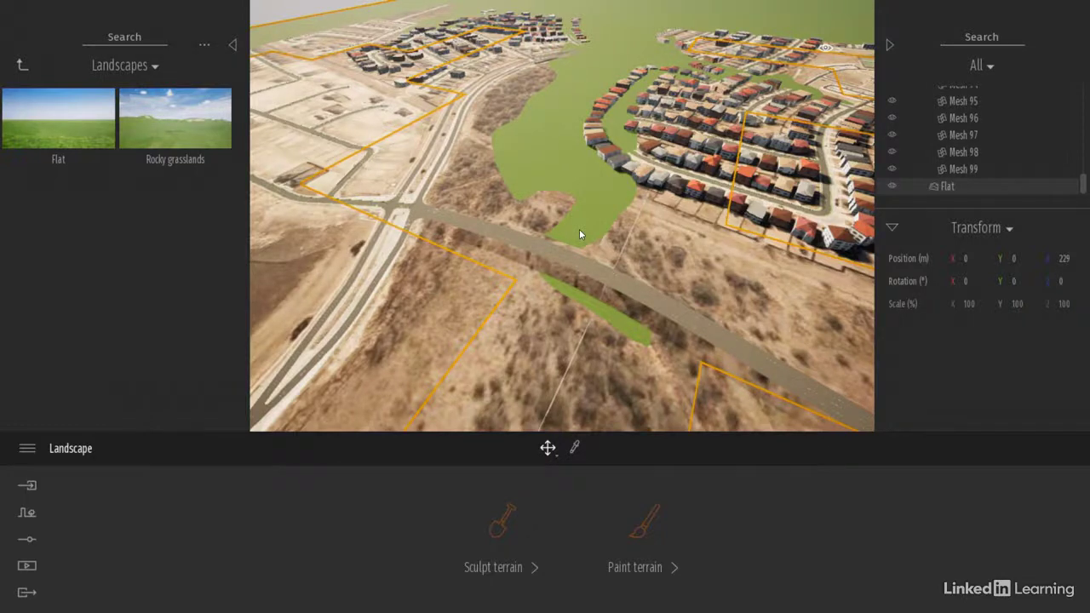
Deselect the Flat landscape and look back over the pond, the buildings and the surrounding site towards the horizon.
left_click(579, 344)
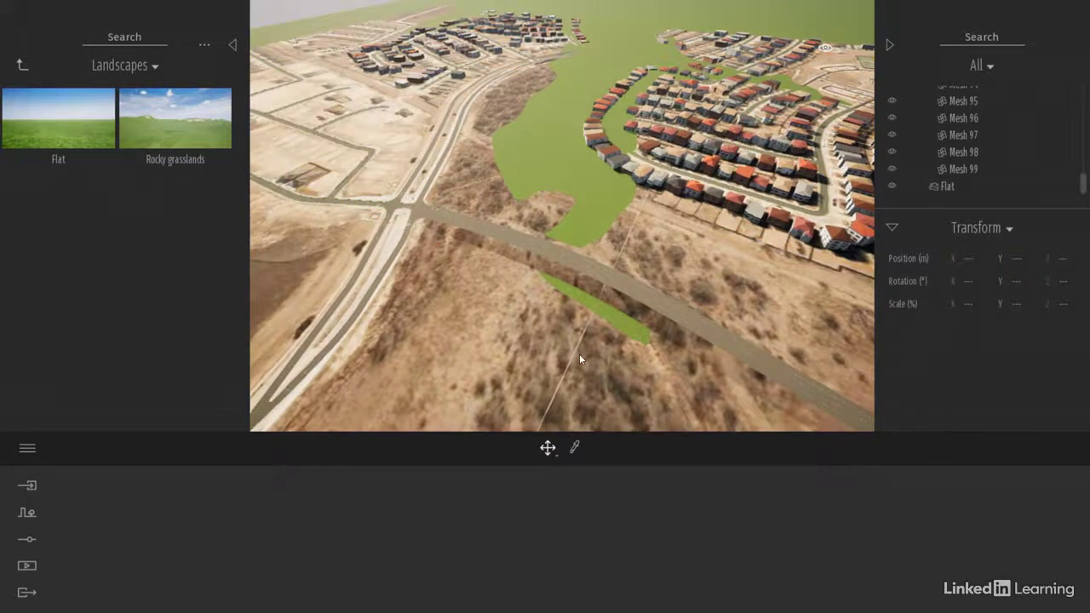
mouse_move(579, 354)
middle_mouse_down("shift")
mouse_move(604, 264)
mouse_move(593, 360)
middle_mouse_up("shift")
middle_click_drag(740, 380, 426, 384, "shift")
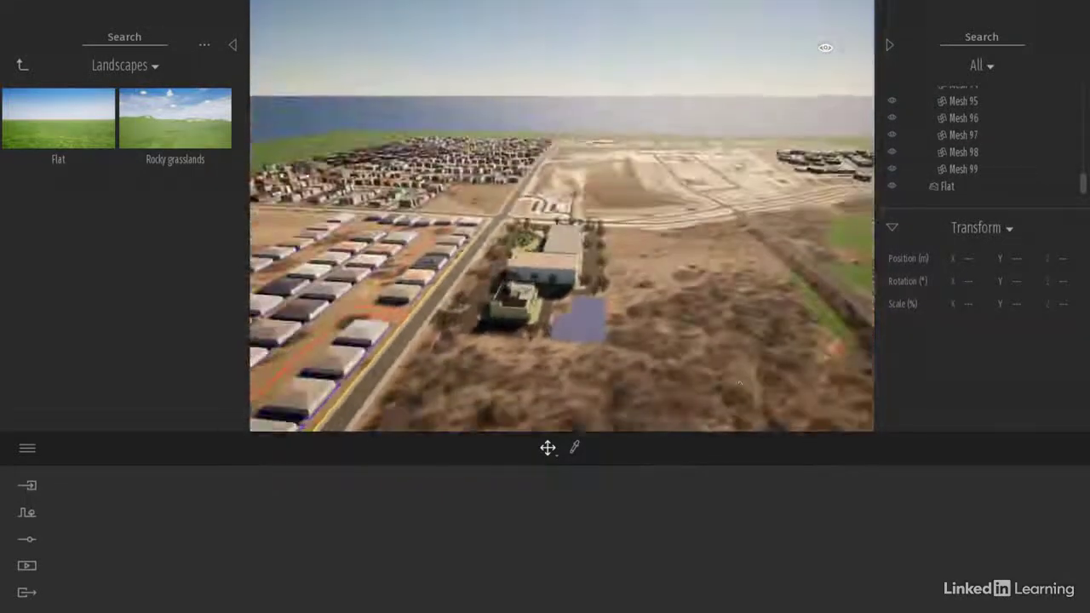
scroll(577, 364, "up", 2)
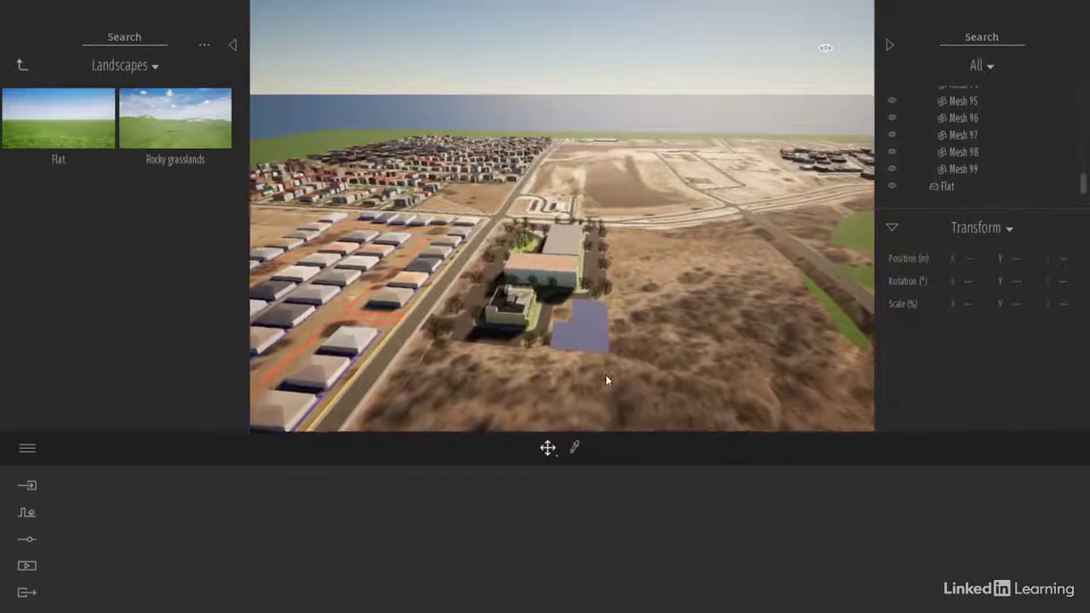